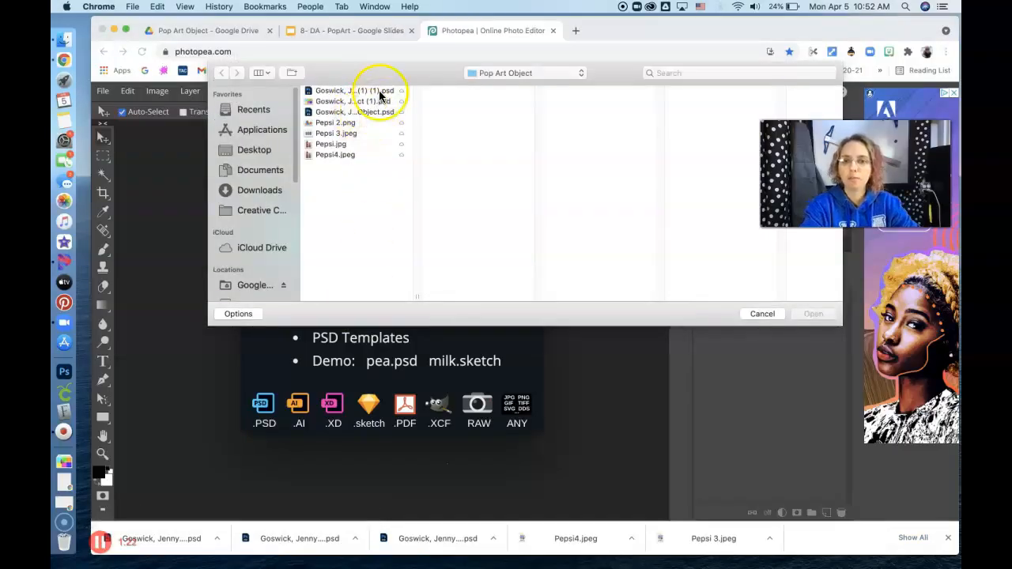
# Open the "Pop Art Object (1) (1).psd" file and move the bottle-and-can image into the light blue square
pyautogui.click(380, 93)
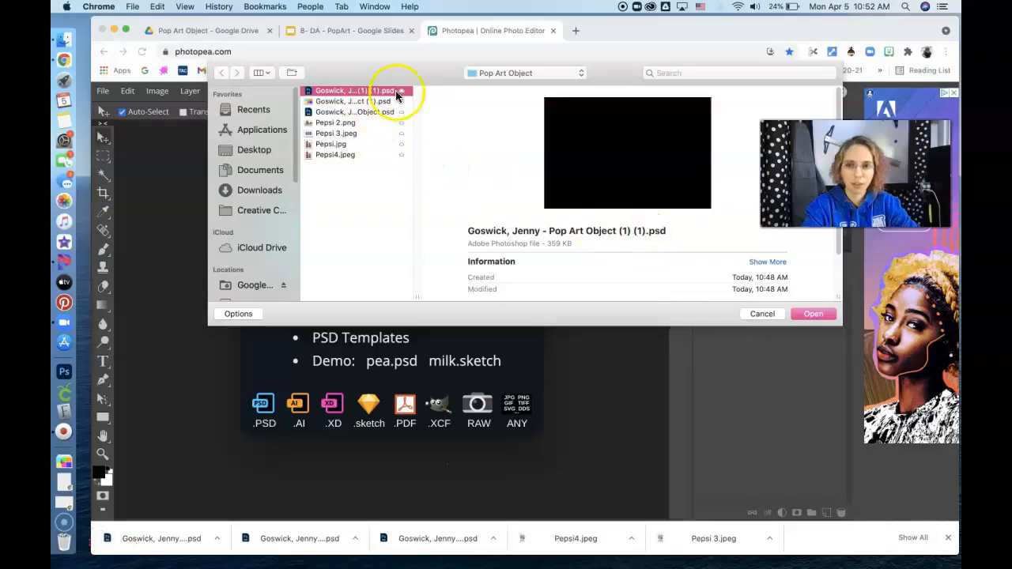
pyautogui.click(814, 315)
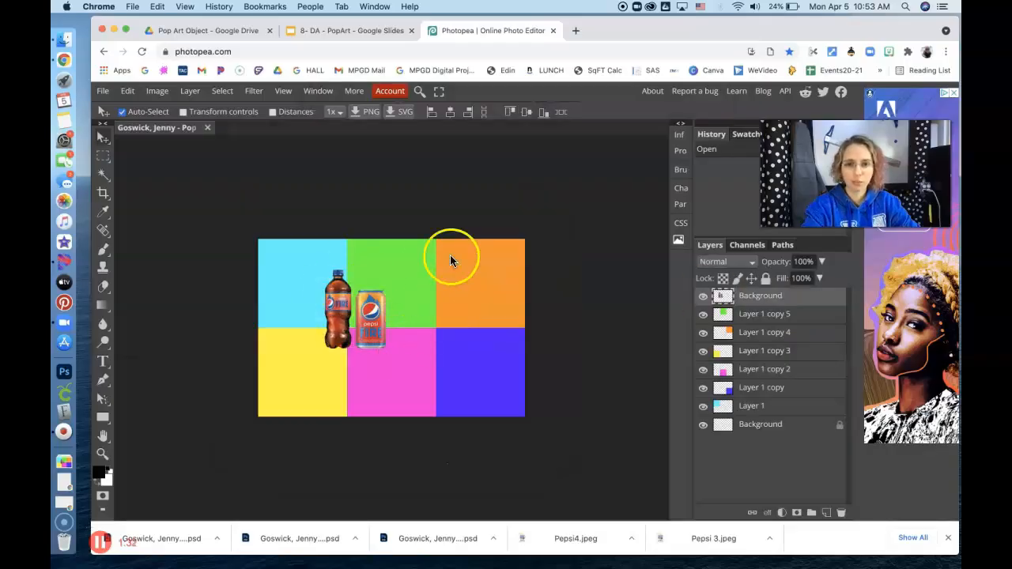
pyautogui.click(107, 143)
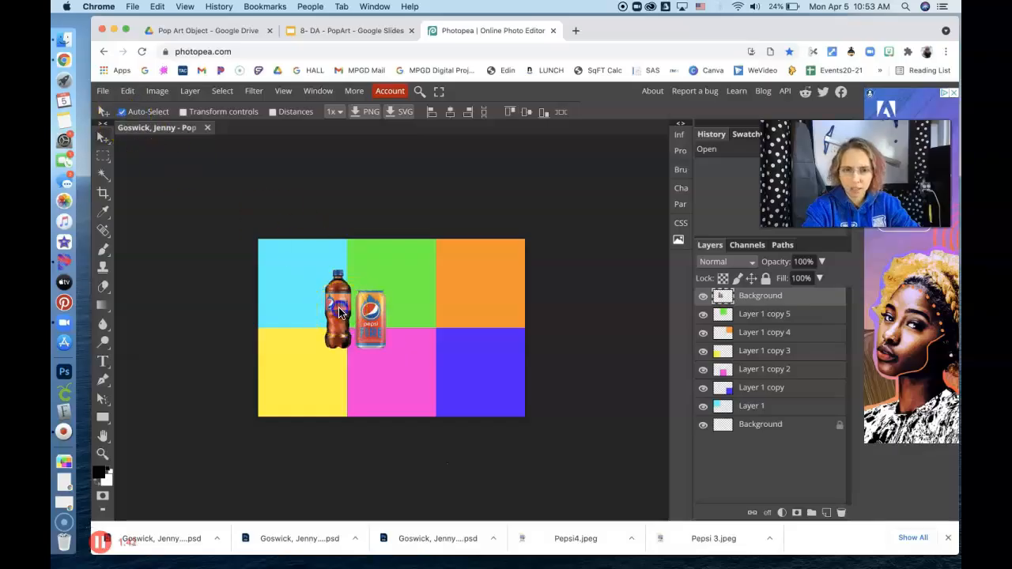
pyautogui.moveTo(341, 310); pyautogui.dragTo(295, 284)
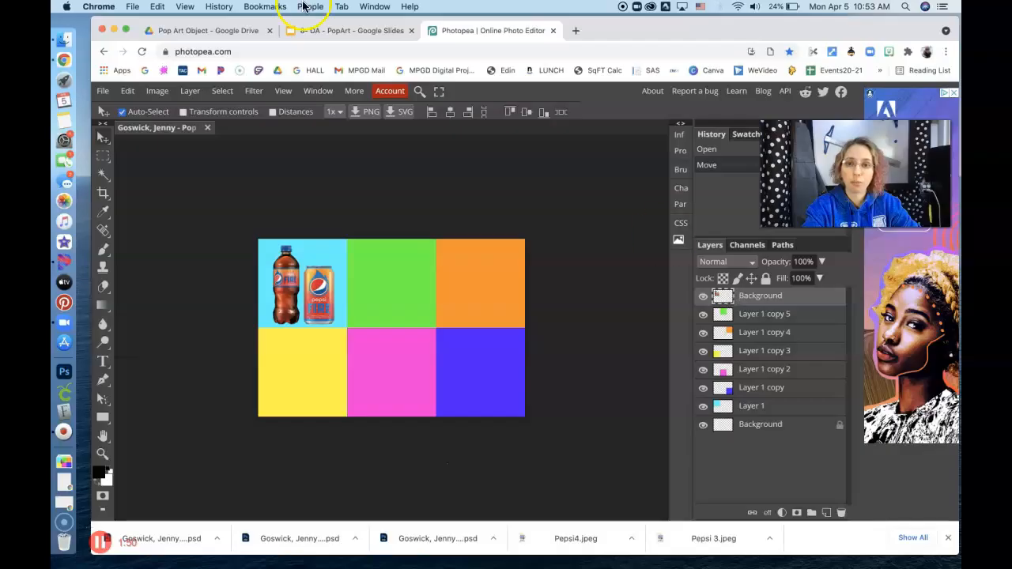
# Check the image-multiplying instructions in the Google Slides deck, return to Photopea and rename the bottle-and-can layer as Pepsi
pyautogui.click(320, 30)
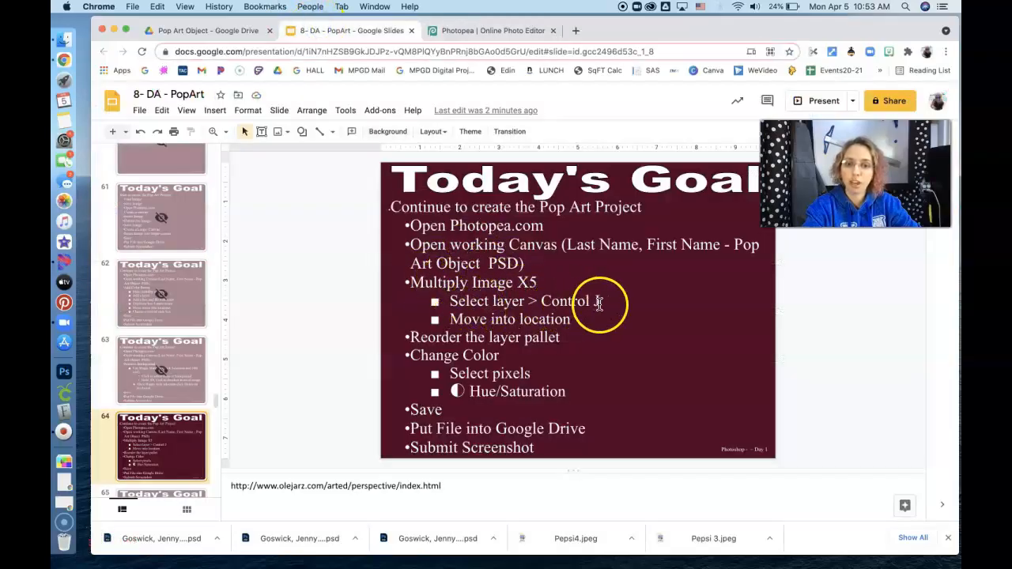
pyautogui.click(472, 30)
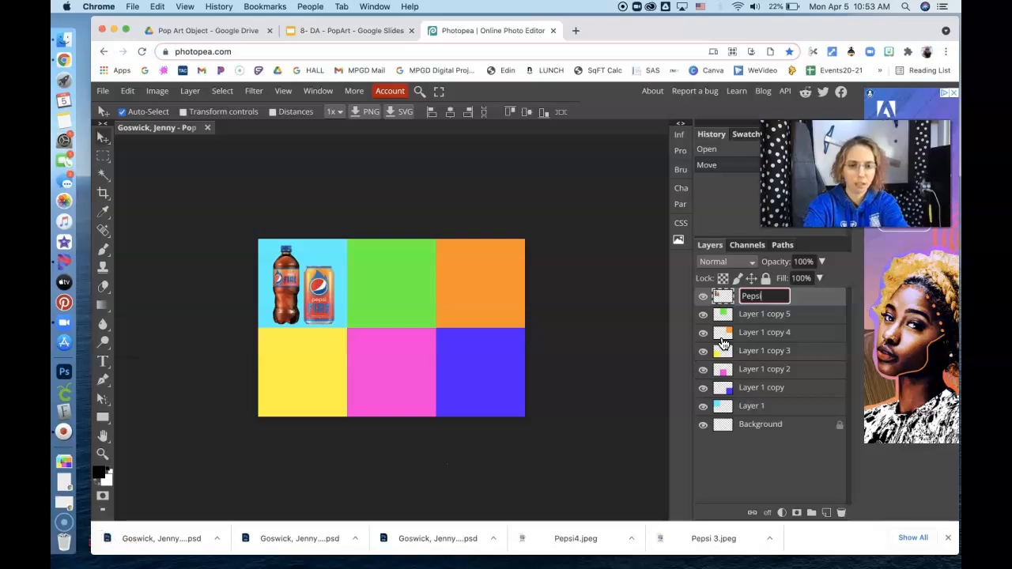
pyautogui.press('Return')
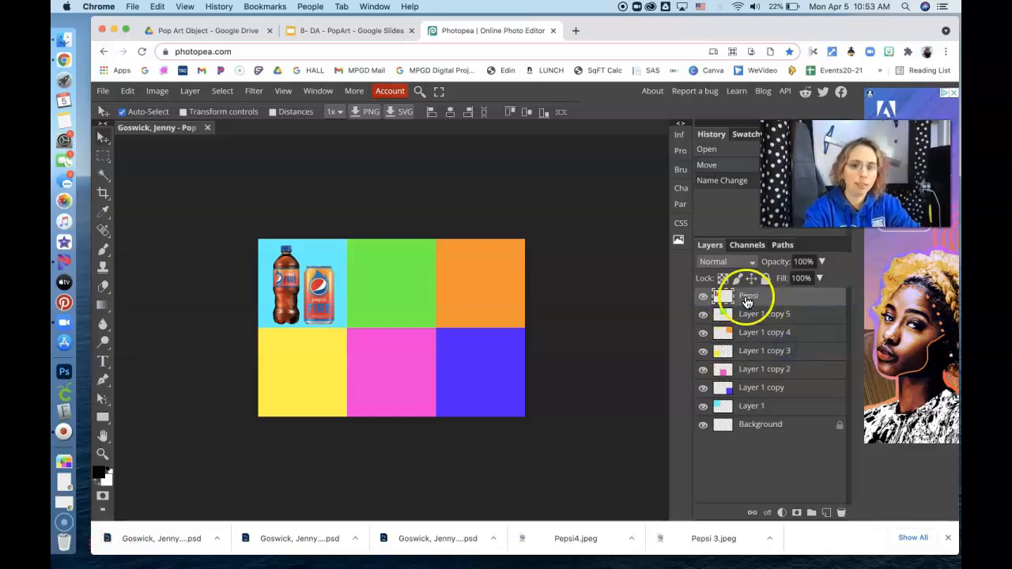
pyautogui.doubleClick(750, 301)
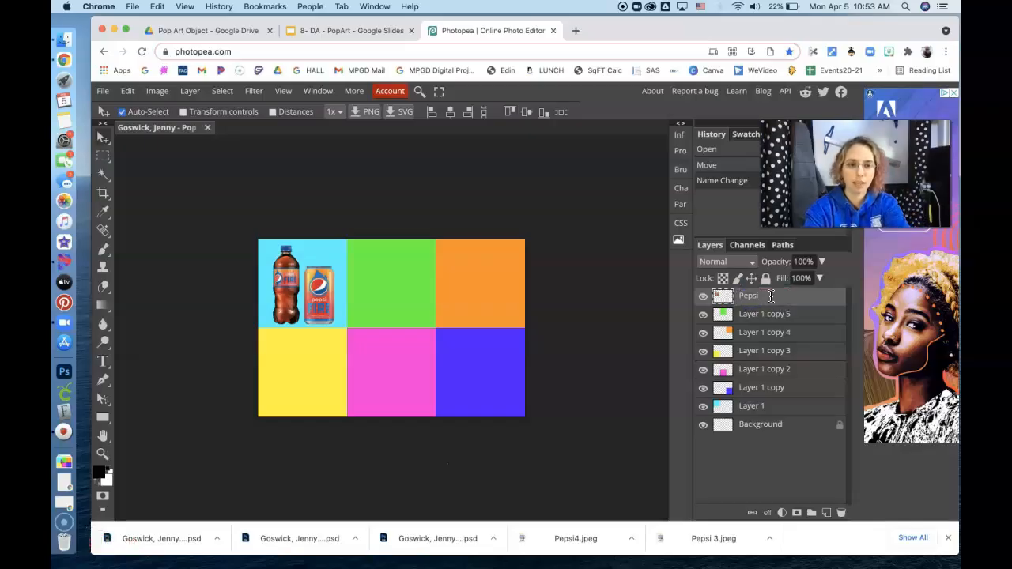
# Duplicate the Pepsi layer five times
pyautogui.click(729, 298)
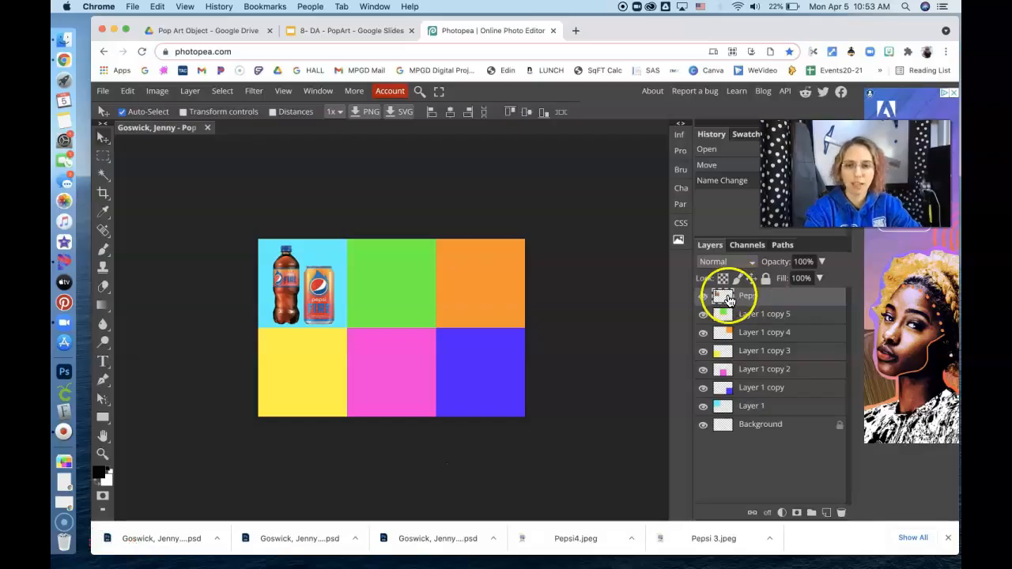
pyautogui.press('super+j')
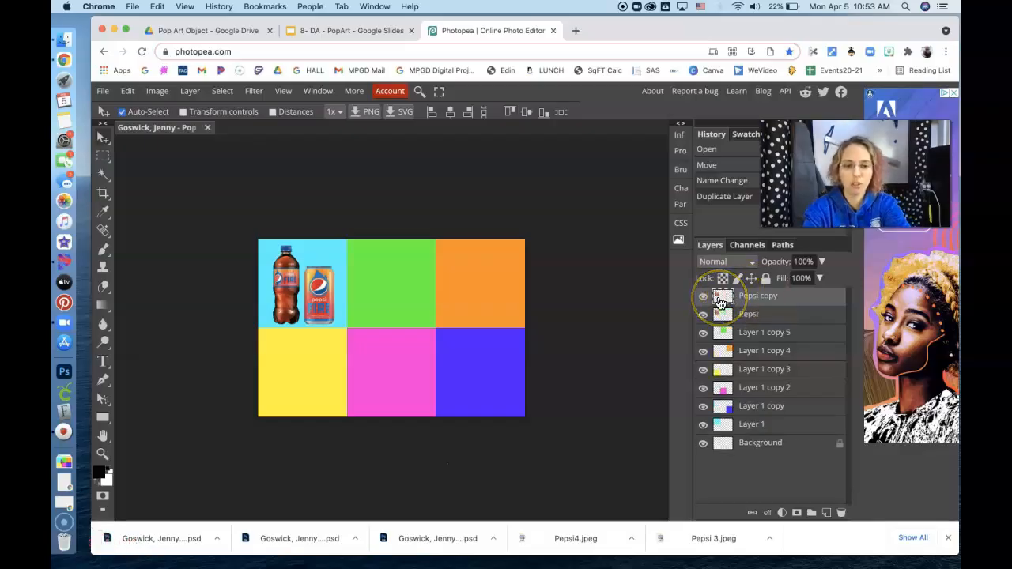
pyautogui.press('super+j')
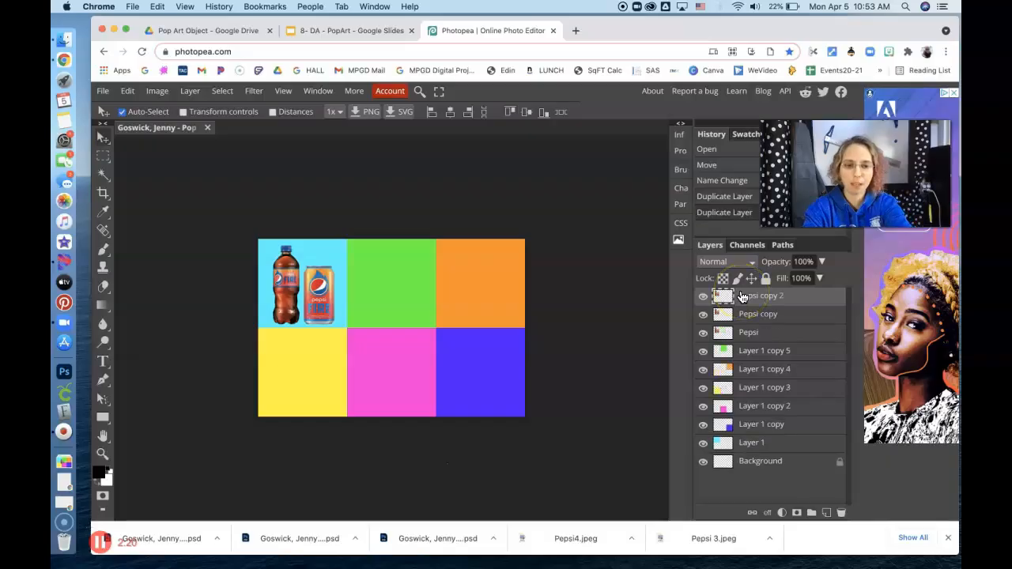
pyautogui.press('super+j')
pyautogui.press('super+j')
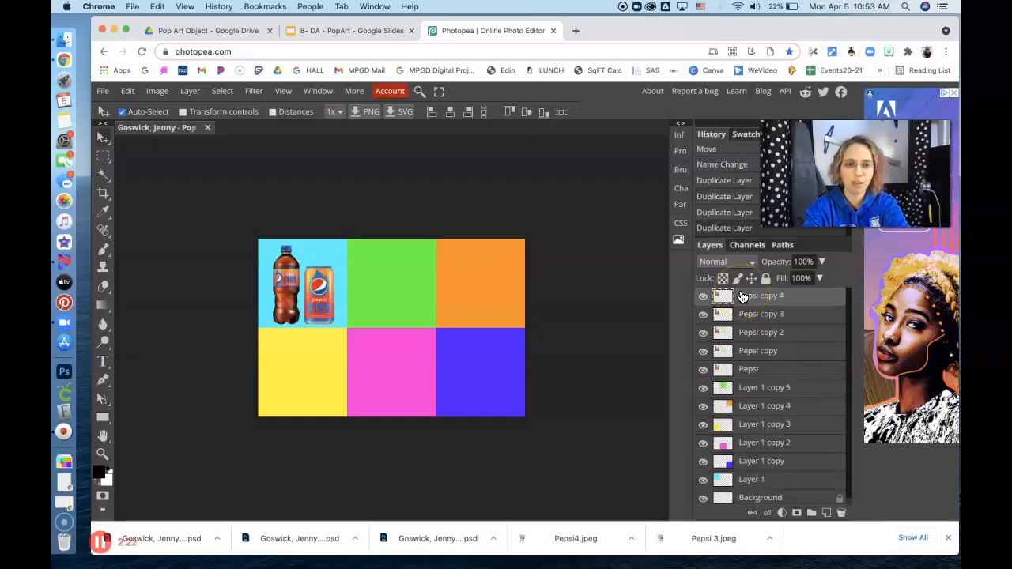
pyautogui.press('super+j')
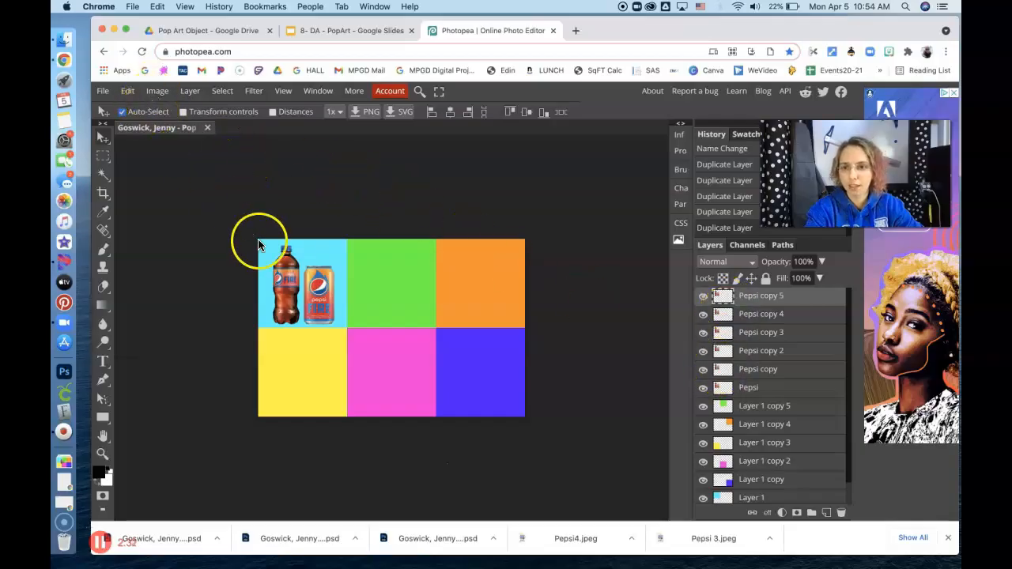
# Move the stacked Pepsi images apart so the green, orange, yellow, pink and dark blue squares each hold one
pyautogui.moveTo(302, 286); pyautogui.dragTo(380, 284)
pyautogui.moveTo(308, 293); pyautogui.dragTo(318, 364)
pyautogui.moveTo(324, 299); pyautogui.dragTo(409, 385)
pyautogui.moveTo(320, 283); pyautogui.dragTo(499, 384)
pyautogui.click(499, 384)
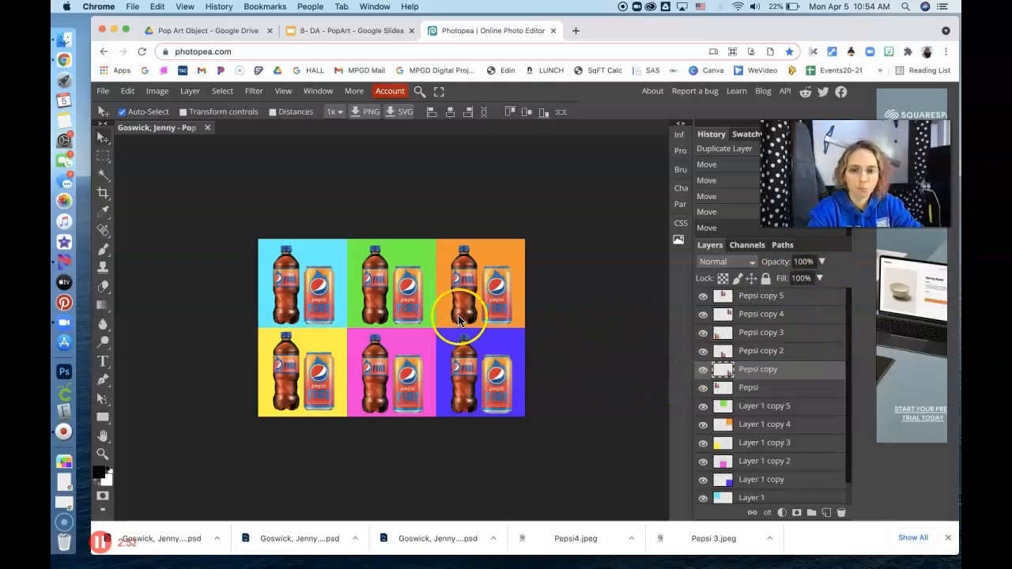
# Nudge the Pepsi image in the yellow square down so it lines up with the others in its row
pyautogui.click(103, 453)
pyautogui.click(381, 326)
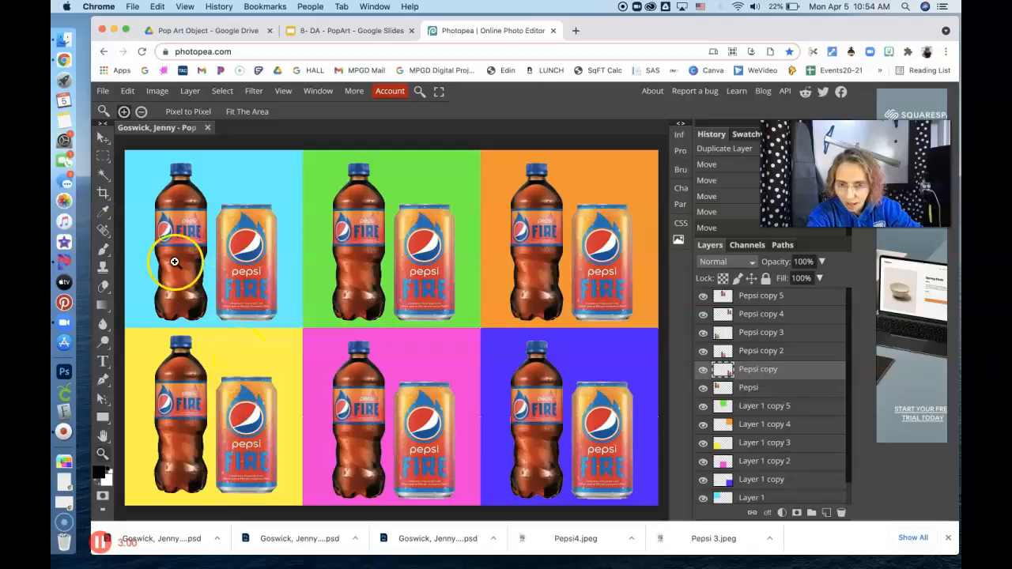
pyautogui.click(103, 140)
pyautogui.moveTo(245, 406); pyautogui.dragTo(246, 413)
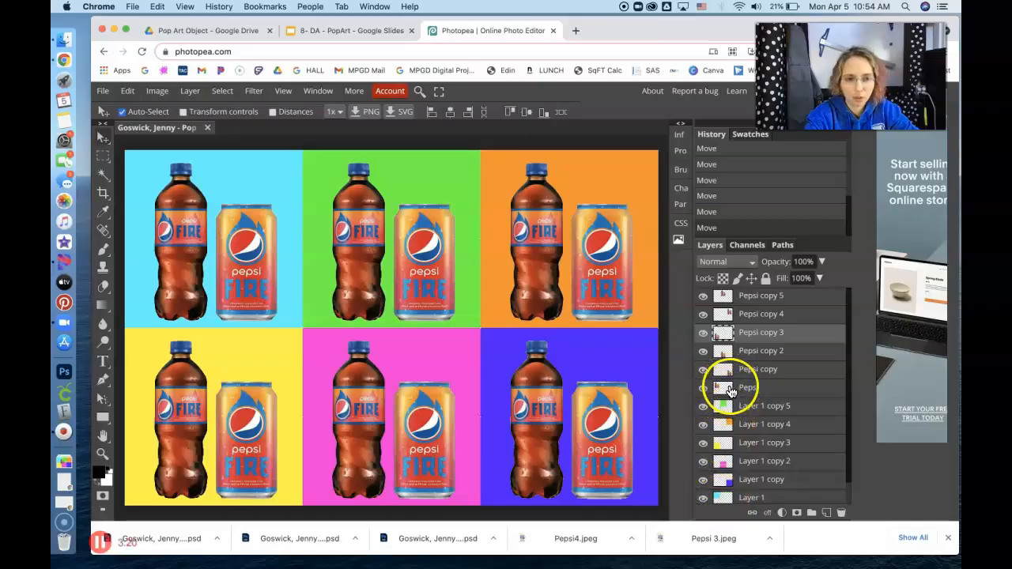
# Reorder the layers so each Pepsi layer sits directly above the colour square it covers, from Layer 1 up to Layer 1 copy 4
pyautogui.moveTo(725, 387); pyautogui.dragTo(728, 480)
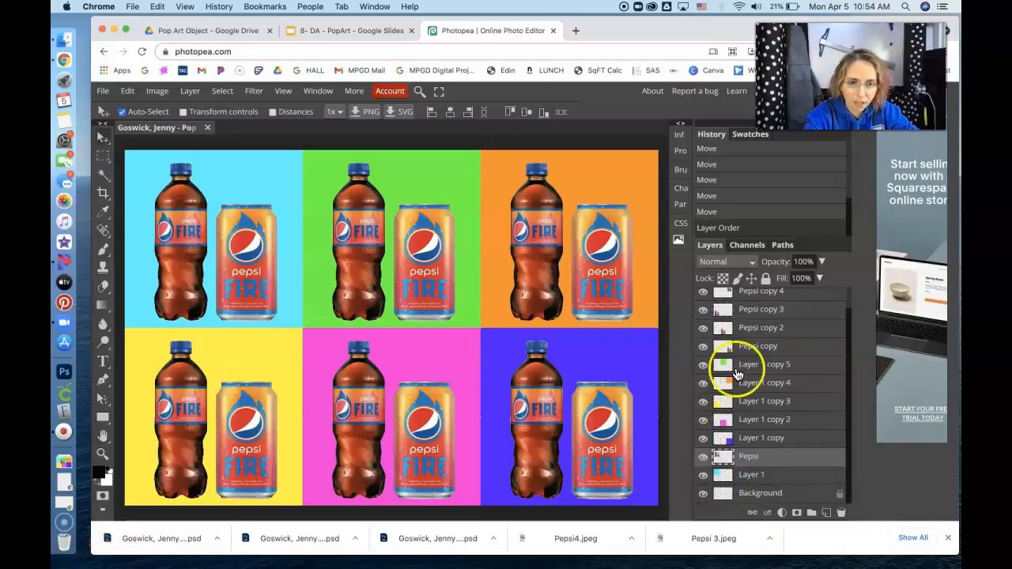
pyautogui.moveTo(738, 341); pyautogui.dragTo(759, 423)
pyautogui.moveTo(739, 332); pyautogui.dragTo(751, 393)
pyautogui.moveTo(743, 307); pyautogui.dragTo(747, 362)
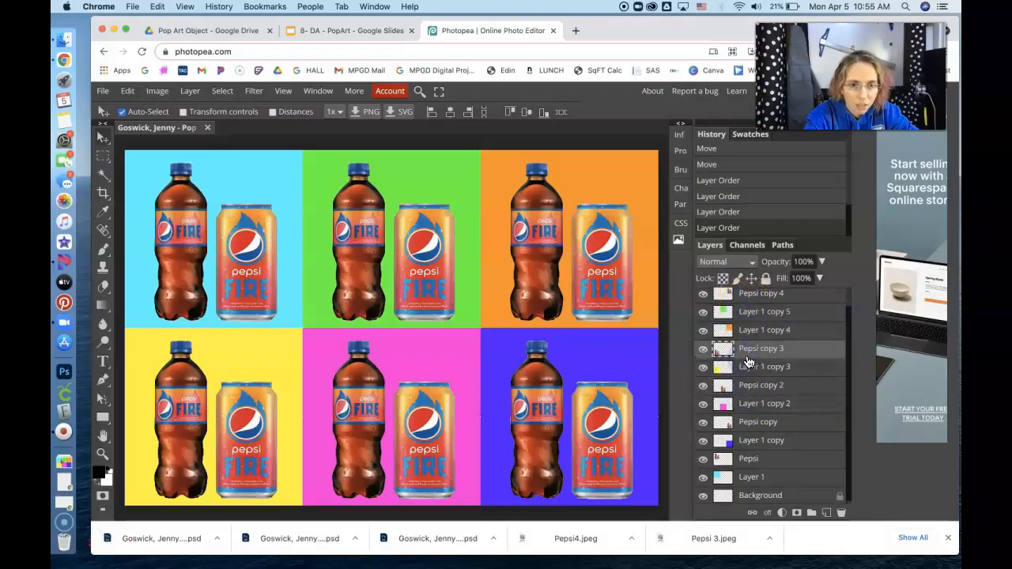
pyautogui.scroll(1, 747, 362)
pyautogui.moveTo(743, 317); pyautogui.dragTo(746, 344)
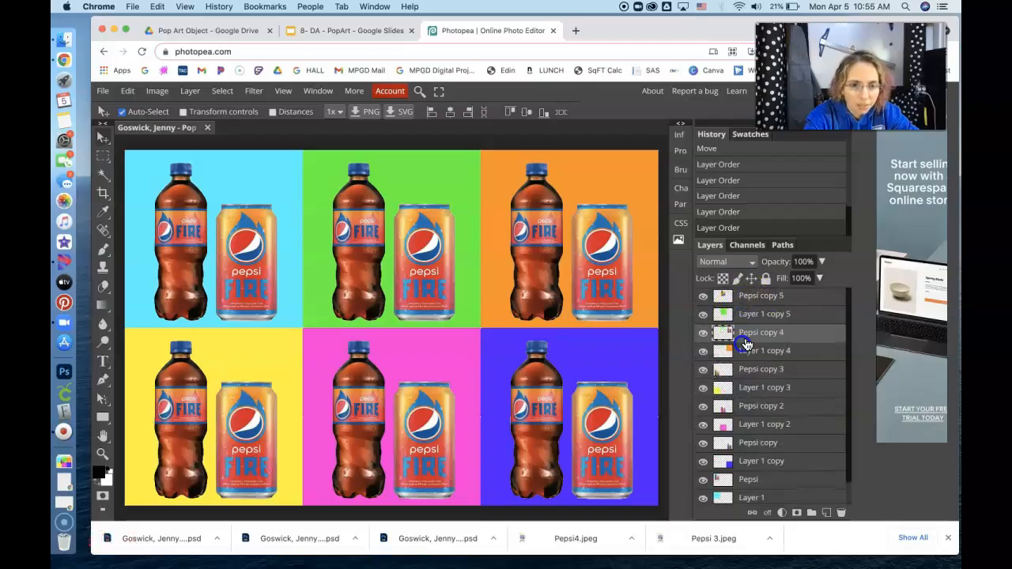
pyautogui.scroll(-2, 752, 403)
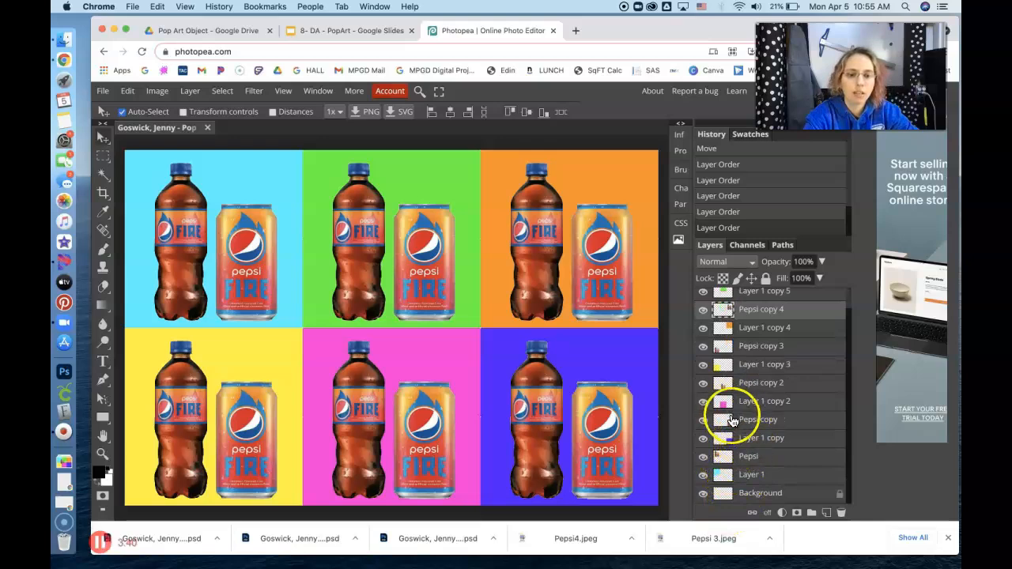
pyautogui.scroll(2, 795, 355)
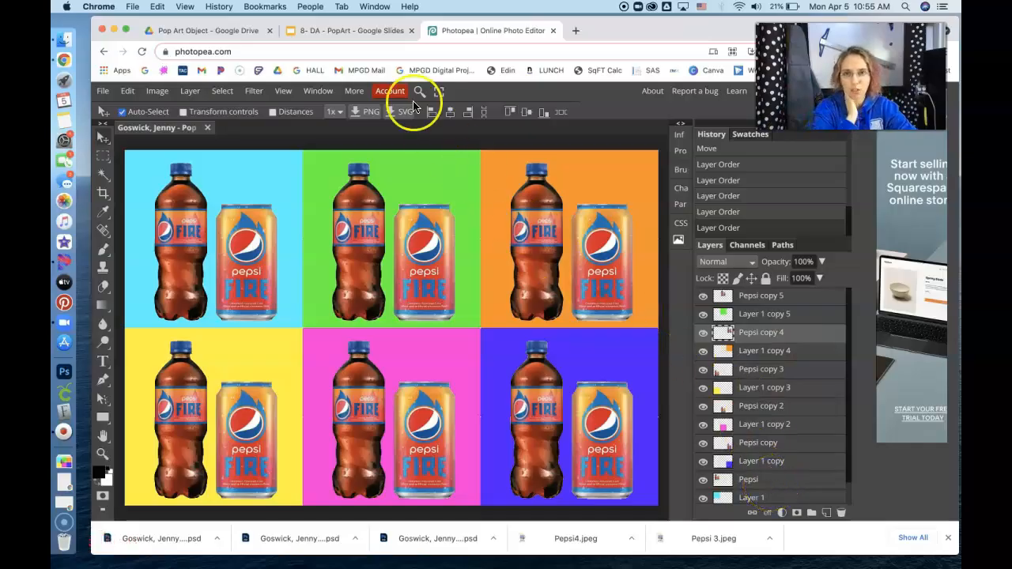
# Check the colour-change instructions in the Google Slides deck, return to Photopea and select the pixels of the original Pepsi layer
pyautogui.click(375, 36)
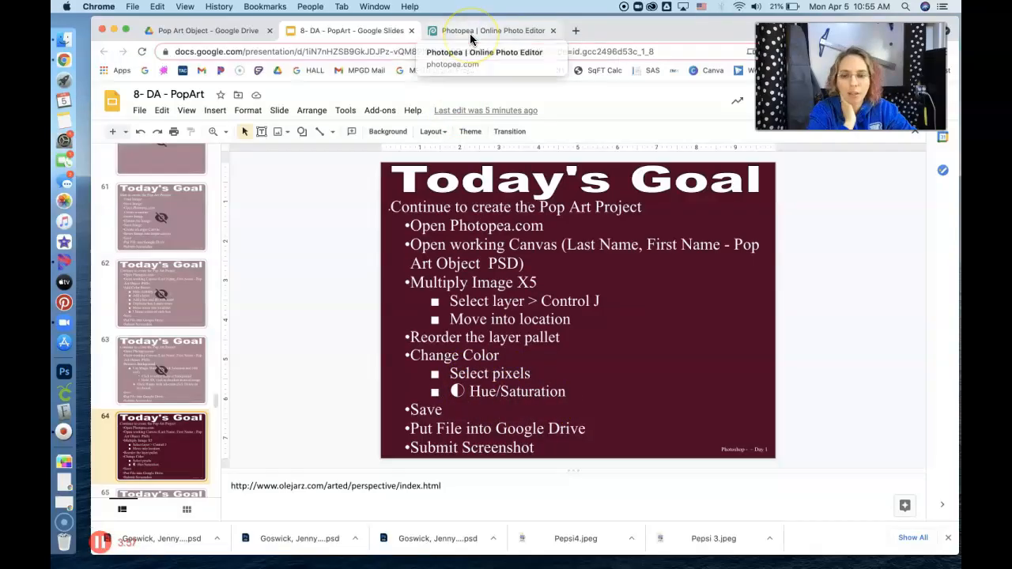
pyautogui.click(470, 33)
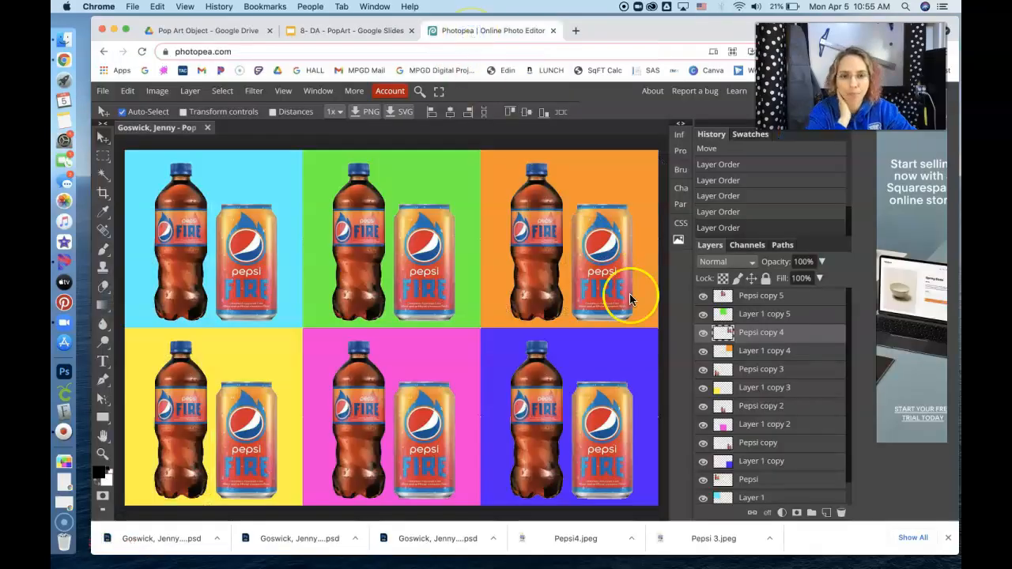
pyautogui.scroll(-1, 755, 456)
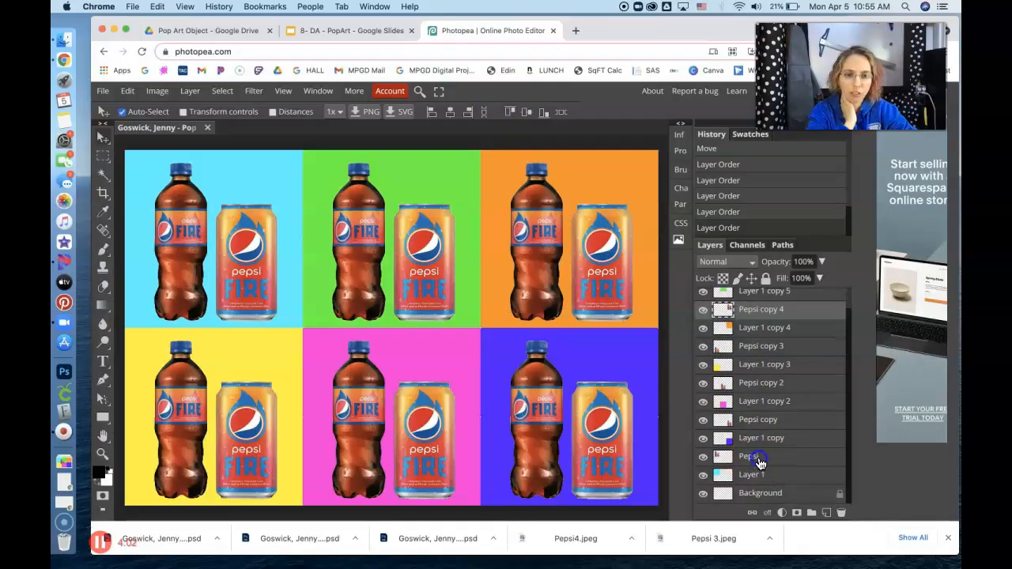
pyautogui.click(754, 460)
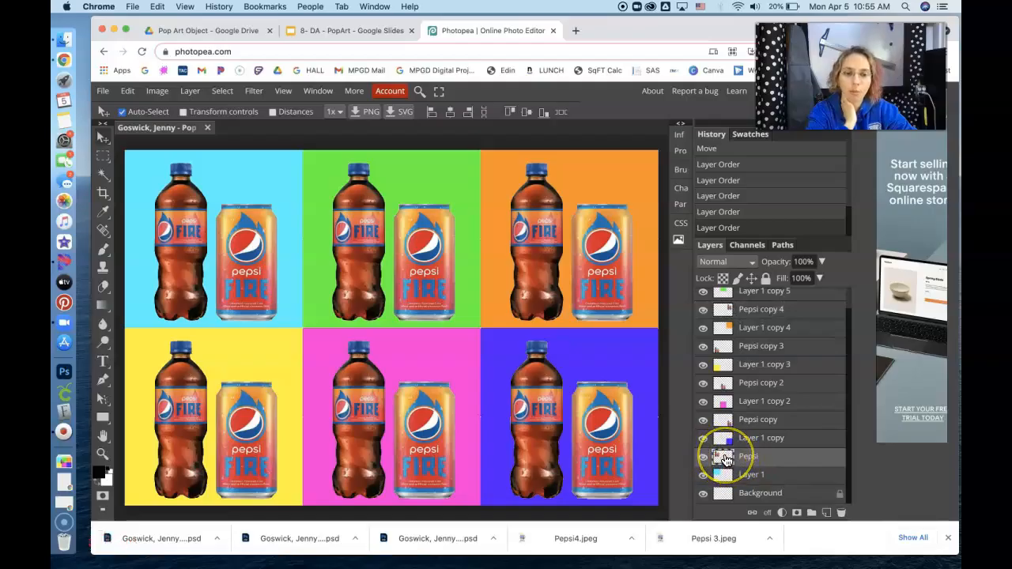
pyautogui.rightClick(723, 458)
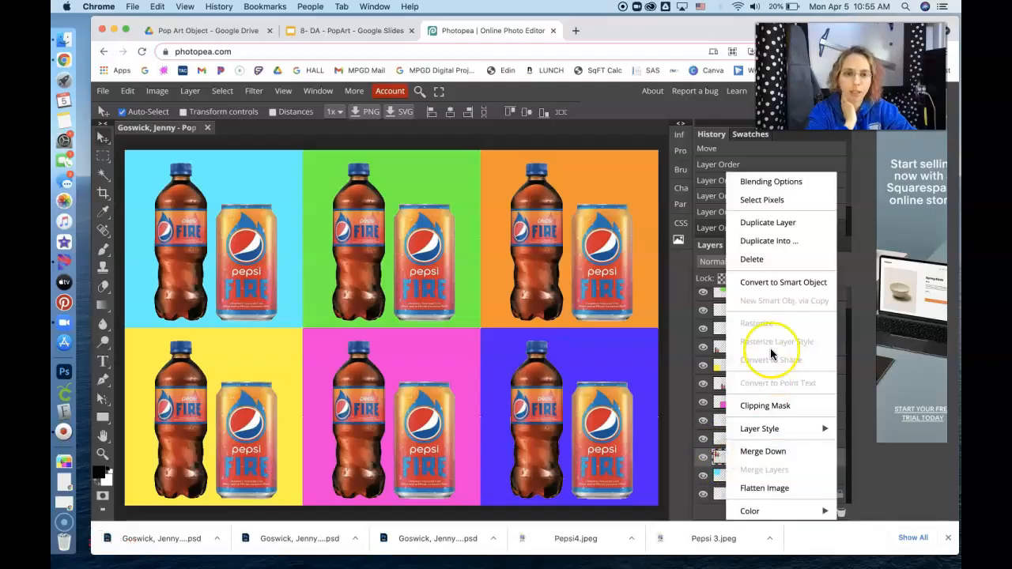
pyautogui.click(757, 205)
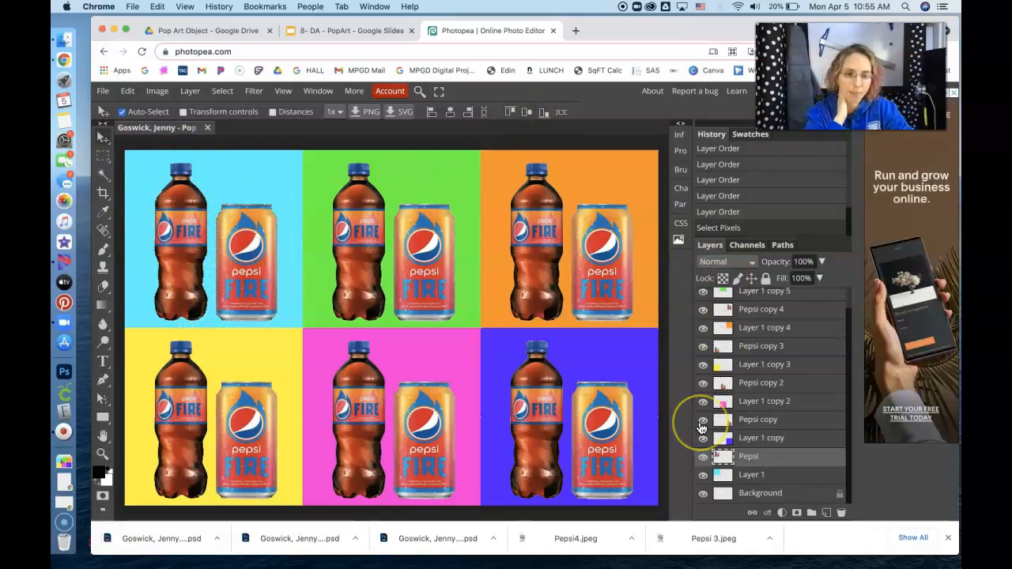
# Add a Hue/Saturation adjustment layer to the selected Pepsi image in the light blue square and set its hue to -50
pyautogui.click(781, 513)
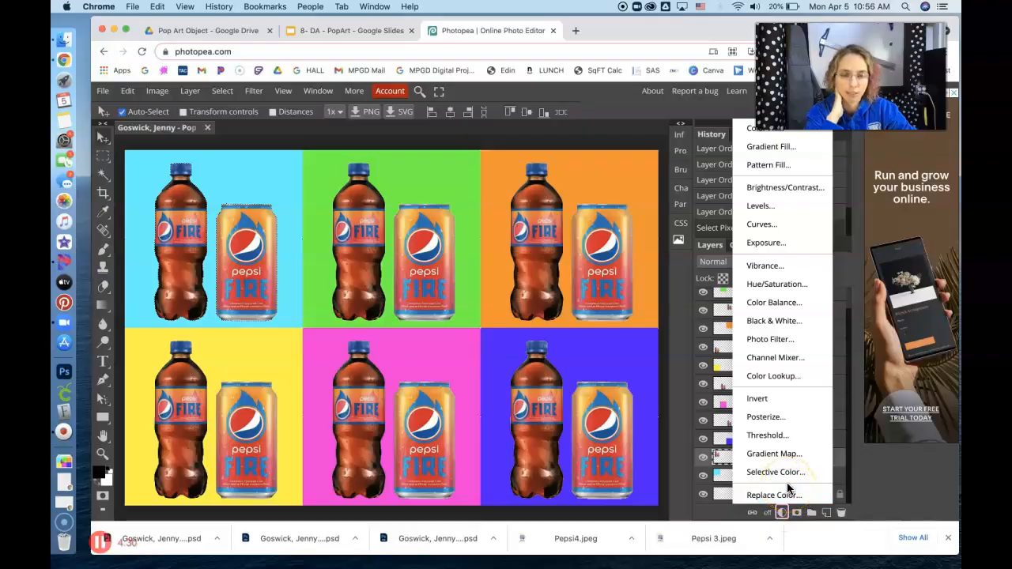
pyautogui.click(772, 287)
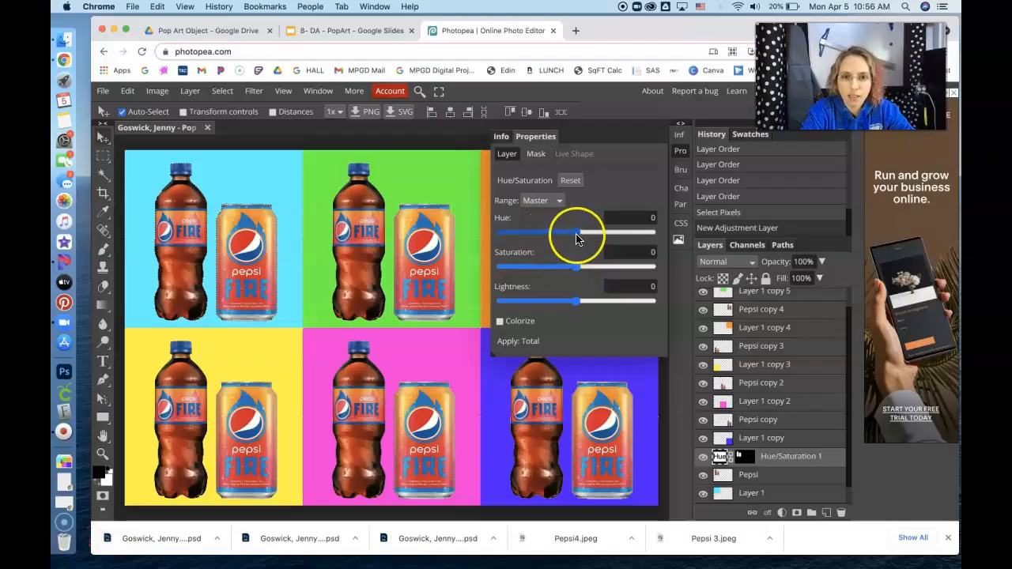
pyautogui.moveTo(576, 238); pyautogui.dragTo(648, 239)
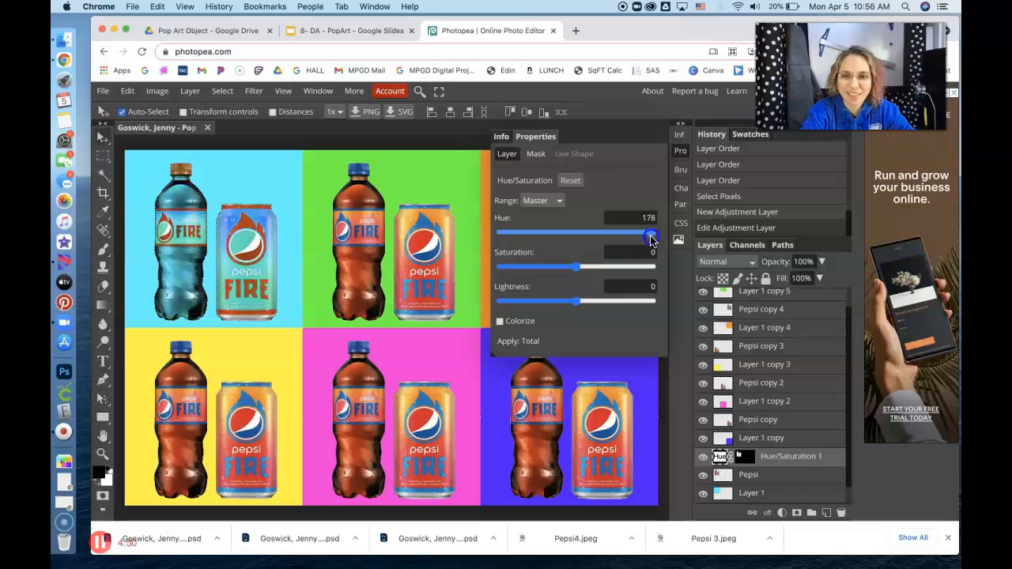
pyautogui.moveTo(629, 239); pyautogui.dragTo(552, 242)
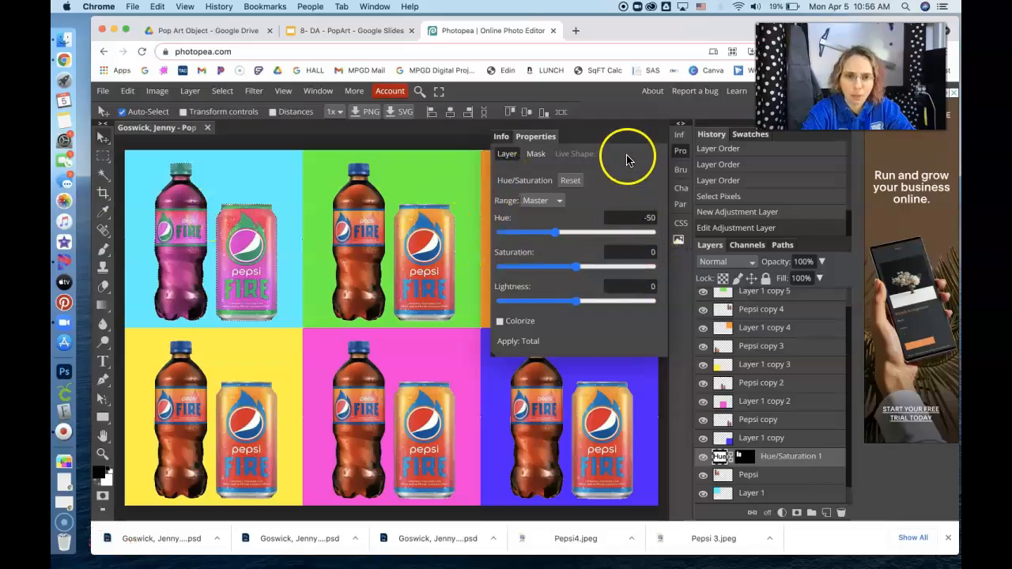
# Select the pixels of the Pepsi copy layer and recolour it with a Hue/Saturation adjustment layer at hue 149
pyautogui.click(741, 421)
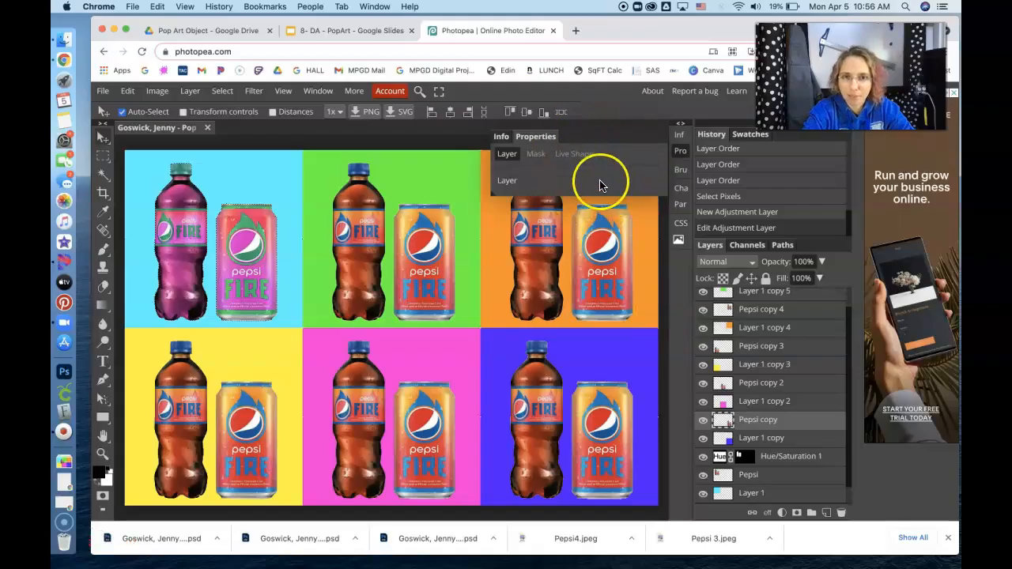
pyautogui.rightClick(724, 423)
pyautogui.click(755, 200)
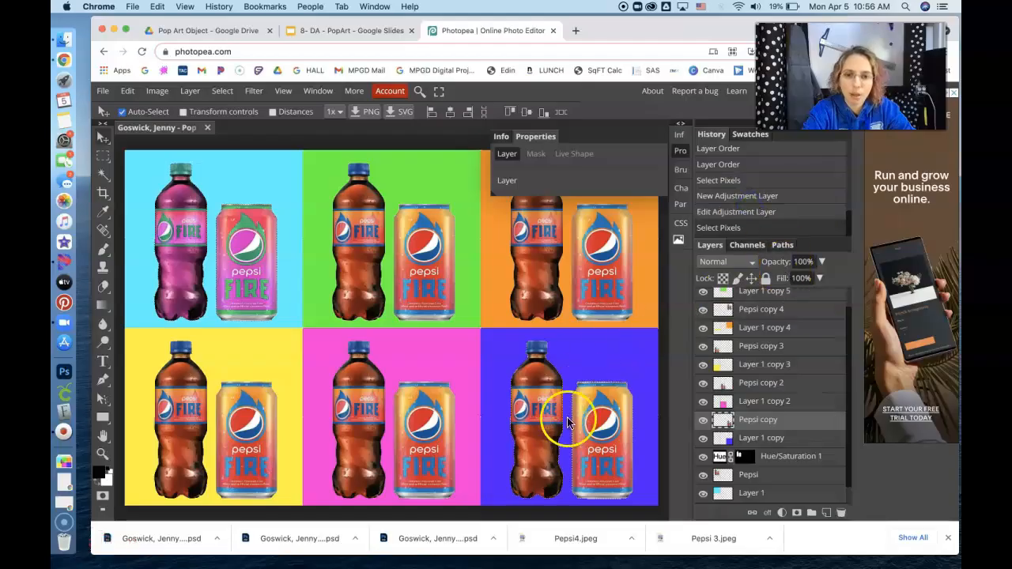
pyautogui.click(782, 514)
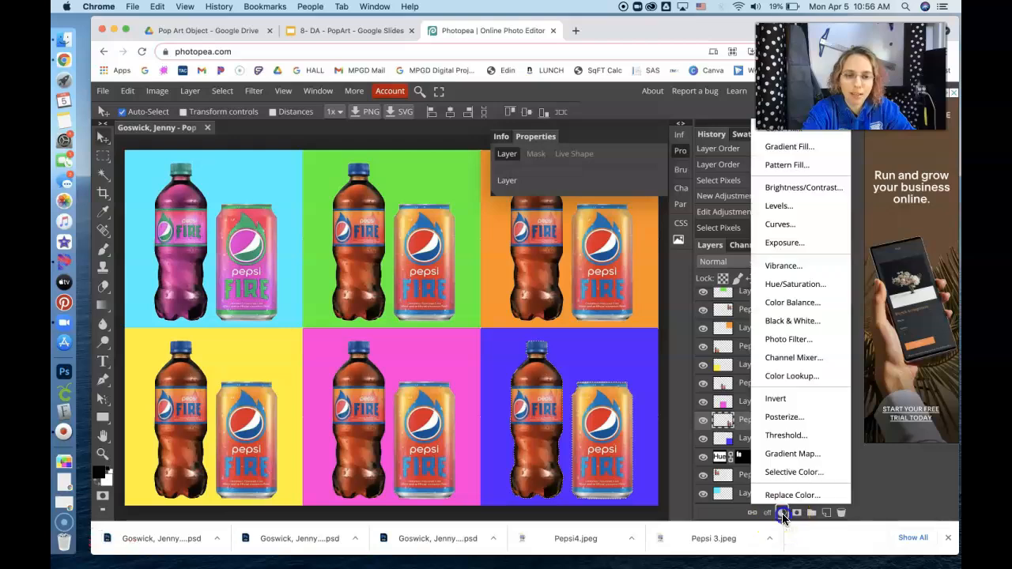
pyautogui.click(799, 286)
pyautogui.moveTo(576, 231); pyautogui.dragTo(624, 243)
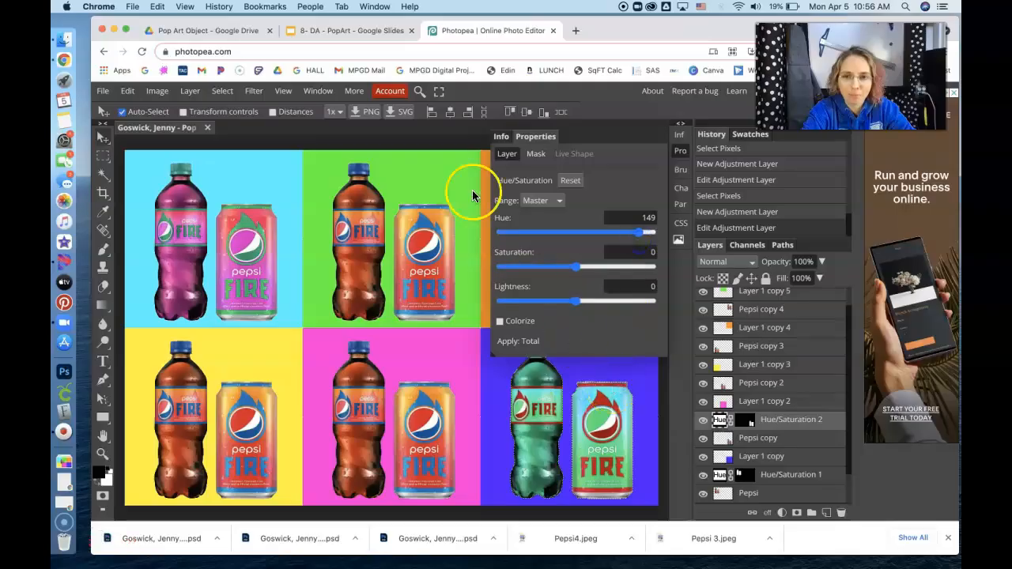
# Select the pixels of the Pepsi copy 2 layer and recolour it with a Hue/Saturation adjustment layer at hue -139
pyautogui.click(468, 435)
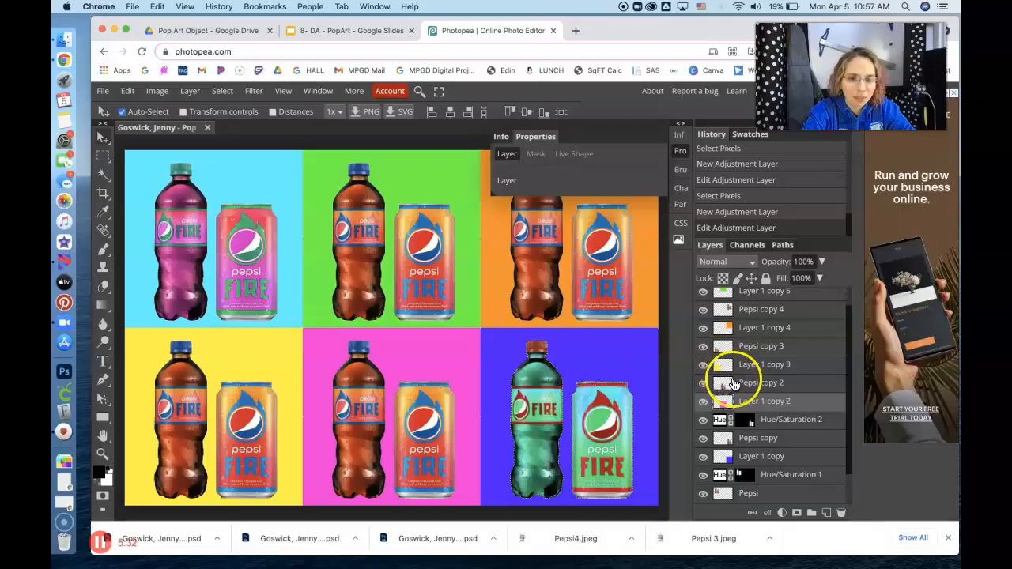
pyautogui.rightClick(725, 383)
pyautogui.click(764, 200)
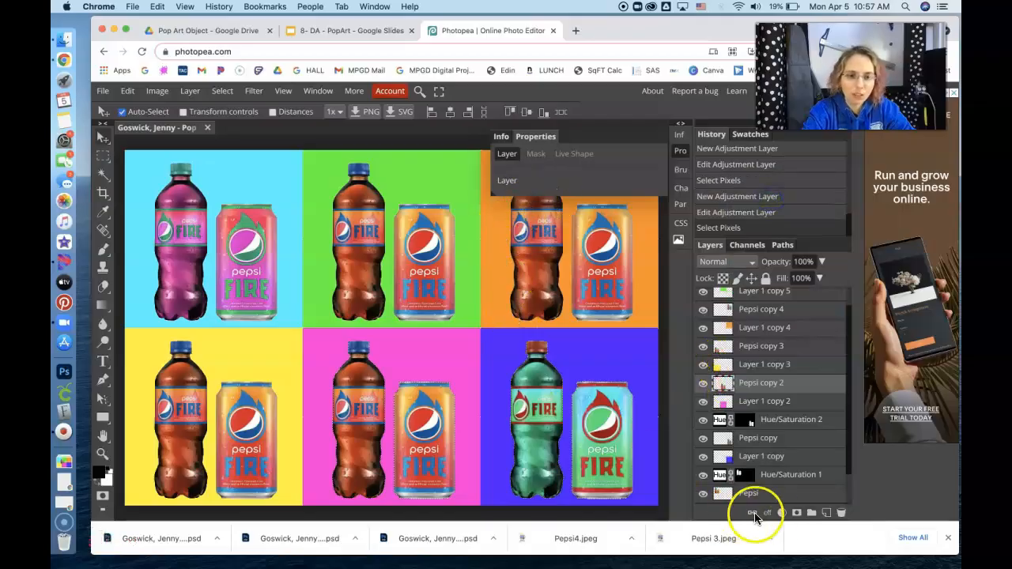
pyautogui.click(781, 513)
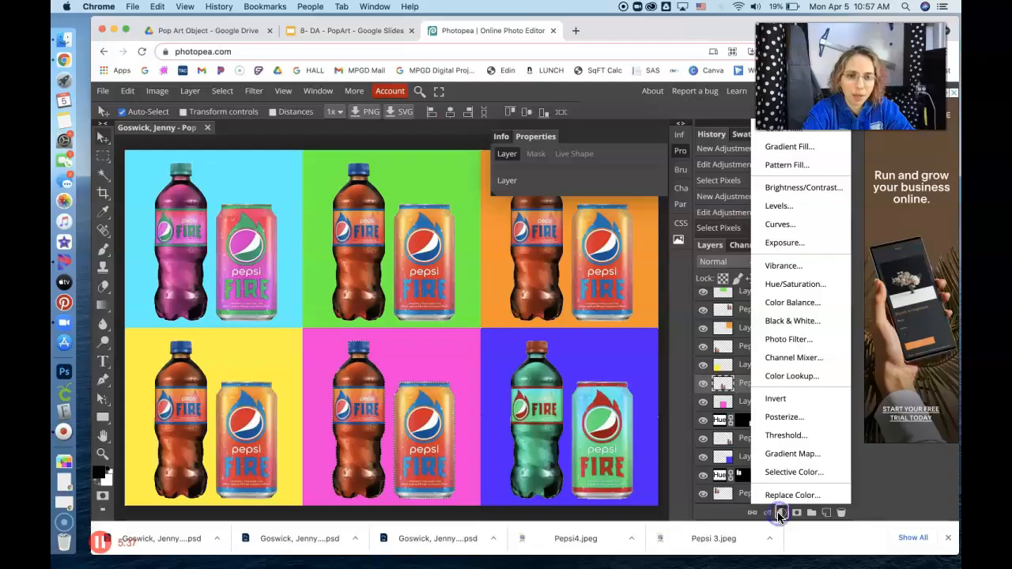
pyautogui.click(810, 284)
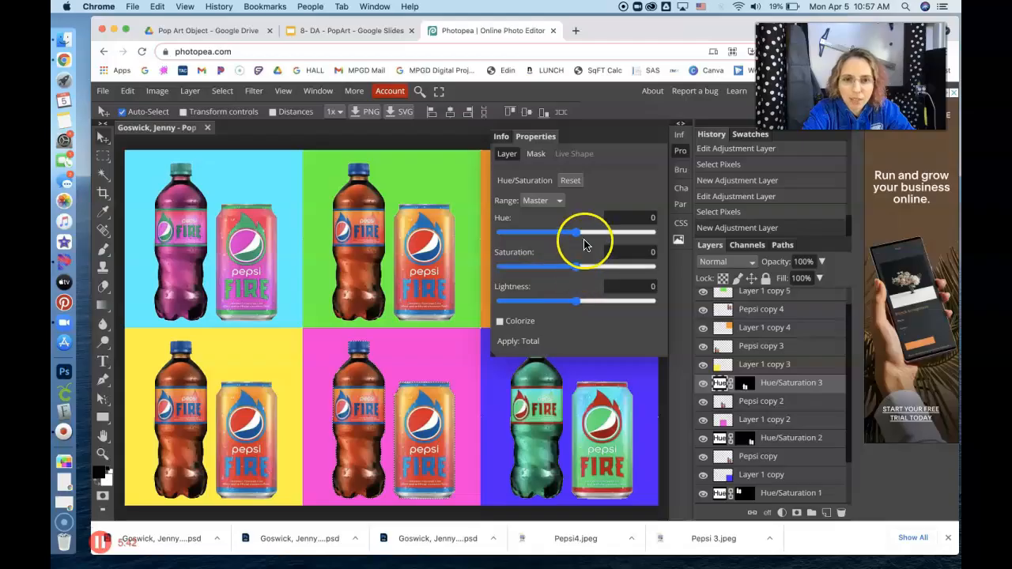
pyautogui.moveTo(577, 237); pyautogui.dragTo(517, 250)
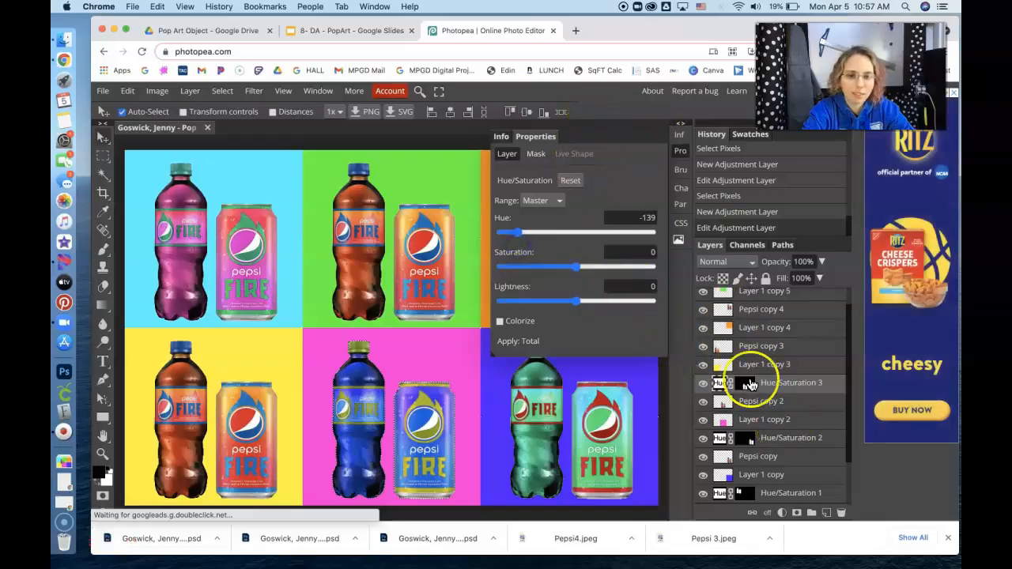
# Select the pixels of the Pepsi copy 3 layer and recolour it with a Hue/Saturation adjustment layer at hue 86
pyautogui.rightClick(739, 346)
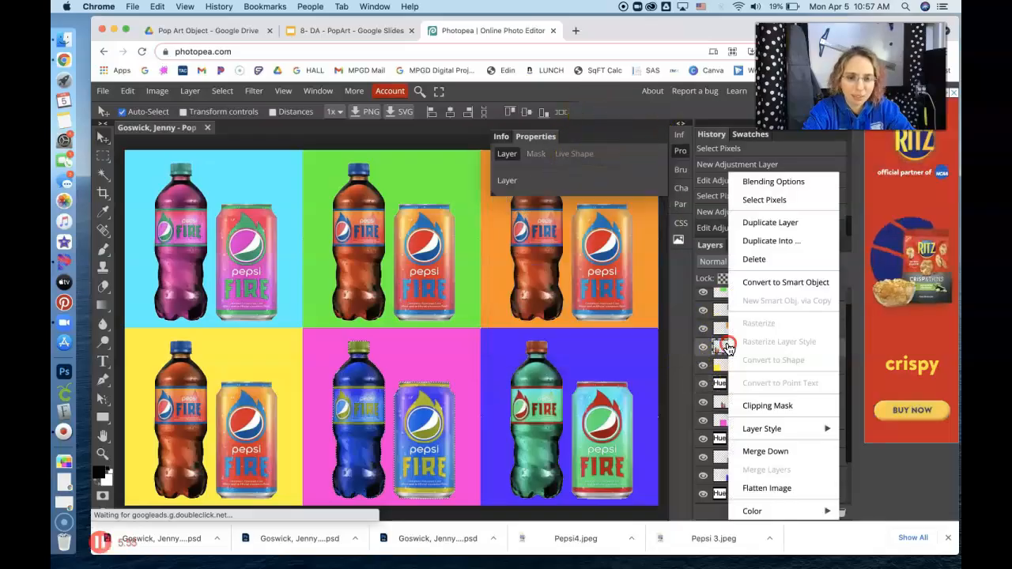
pyautogui.click(762, 200)
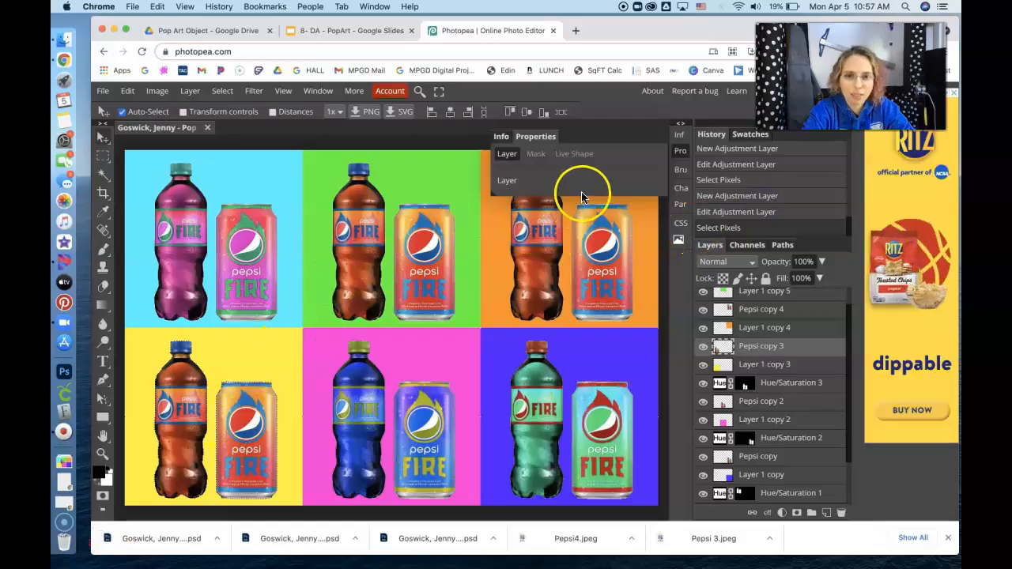
pyautogui.click(779, 513)
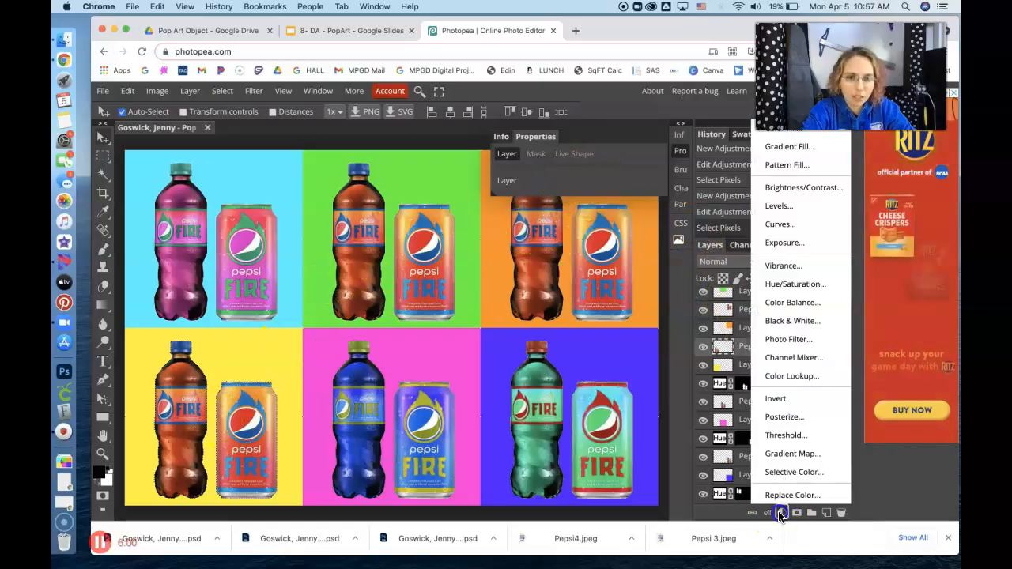
pyautogui.click(792, 289)
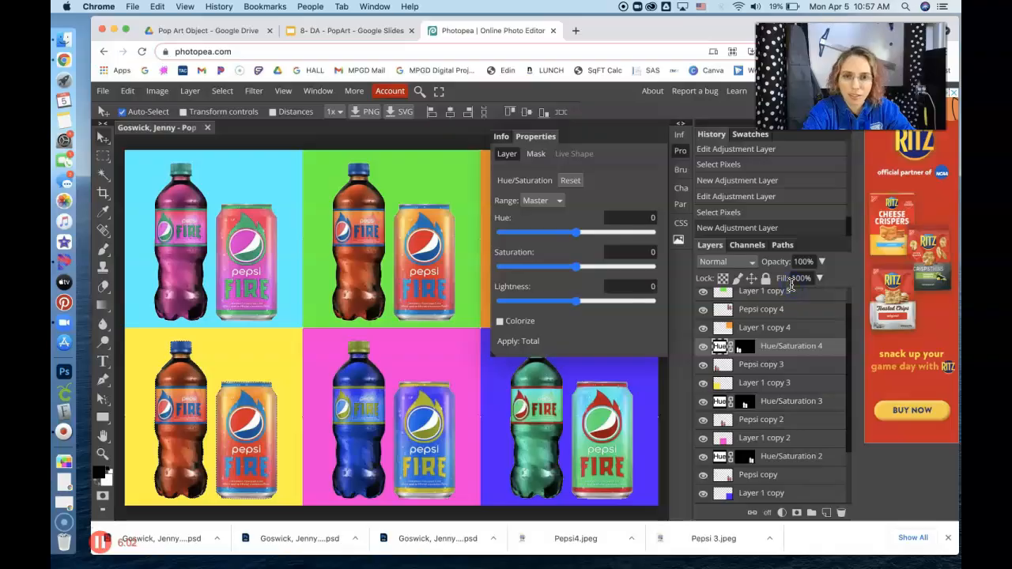
pyautogui.moveTo(577, 240)
pyautogui.mouseDown()
pyautogui.moveTo(595, 240)
pyautogui.moveTo(569, 239)
pyautogui.mouseUp()
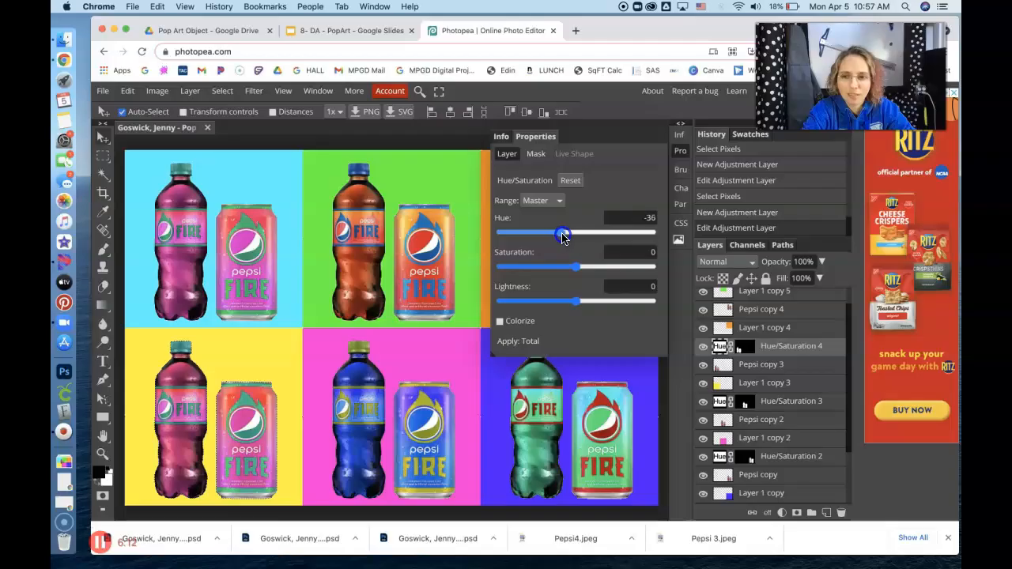
pyautogui.moveTo(565, 240); pyautogui.dragTo(568, 240)
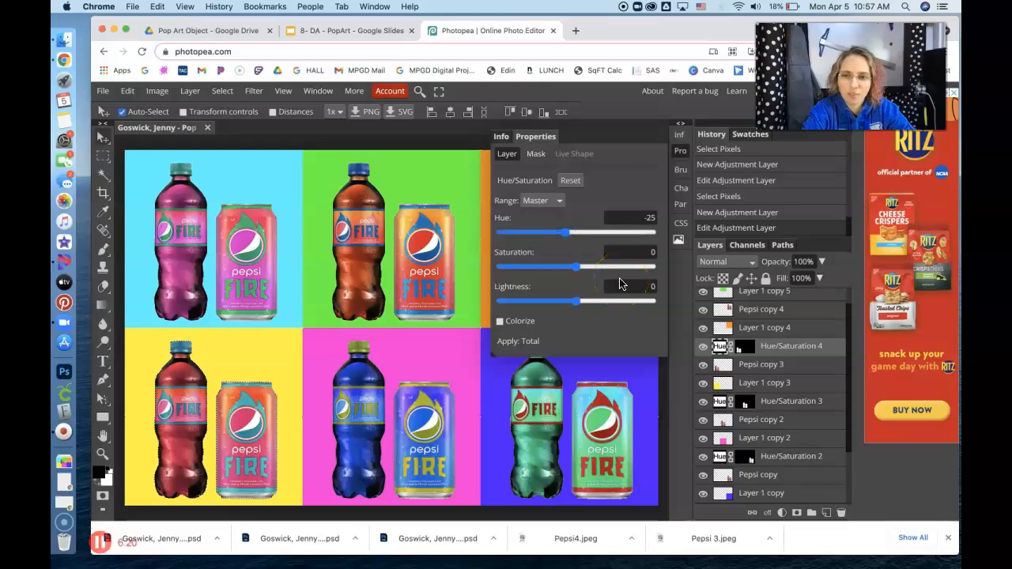
pyautogui.moveTo(569, 231); pyautogui.dragTo(610, 250)
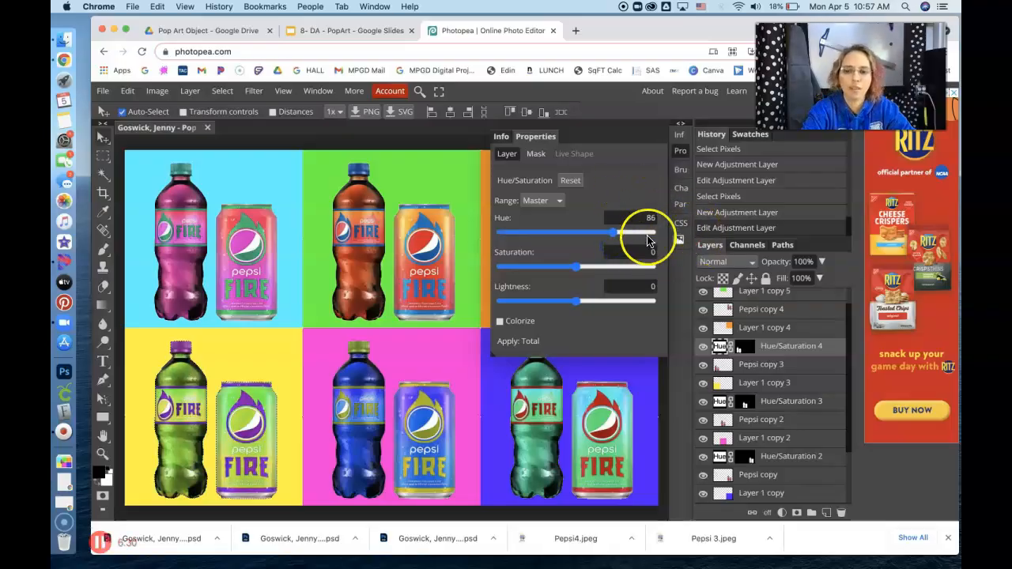
# Select the pixels of the Pepsi copy 4 layer in the orange square and add a Hue/Saturation adjustment layer to it
pyautogui.click(735, 312)
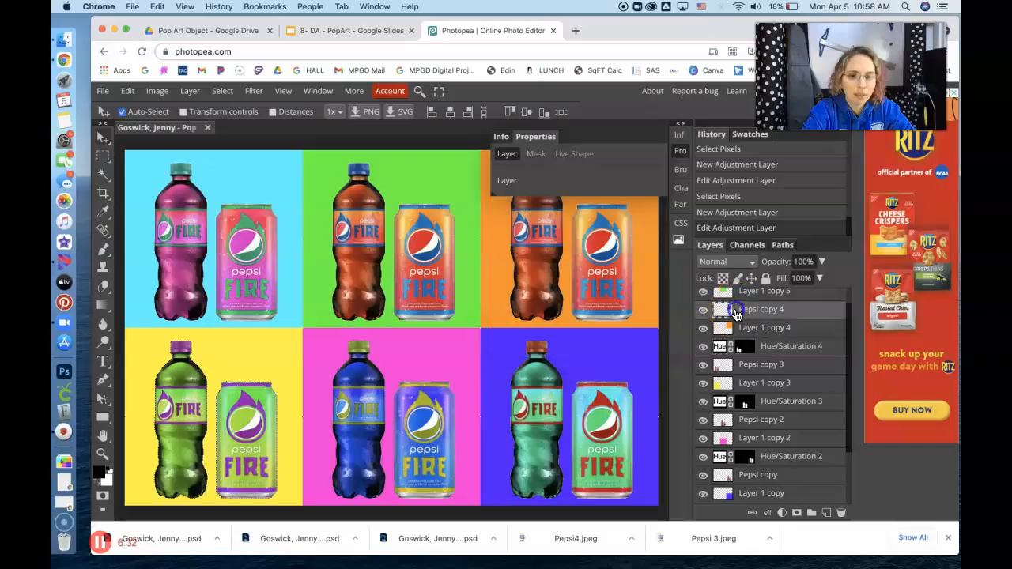
pyautogui.rightClick(724, 311)
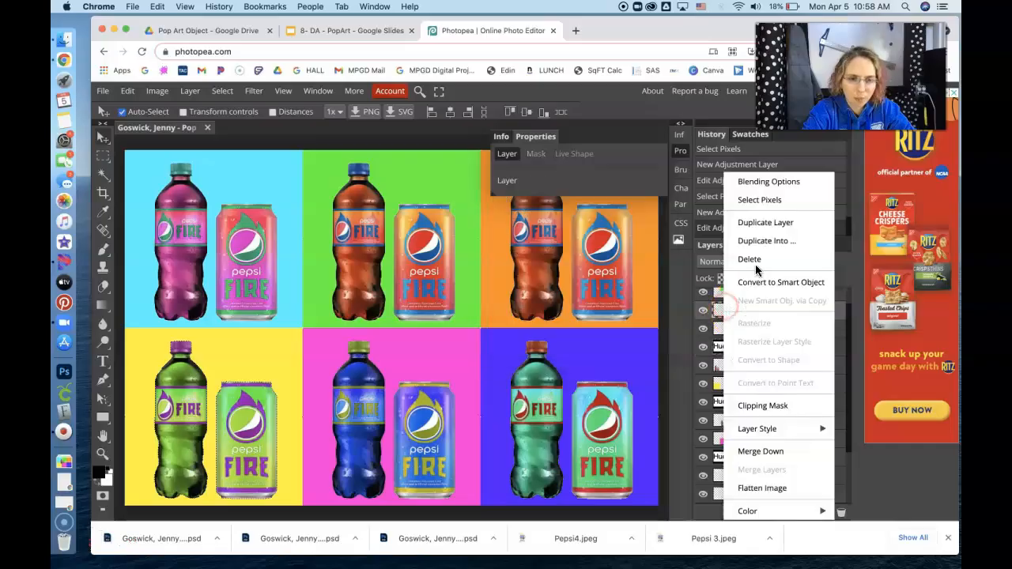
pyautogui.click(770, 200)
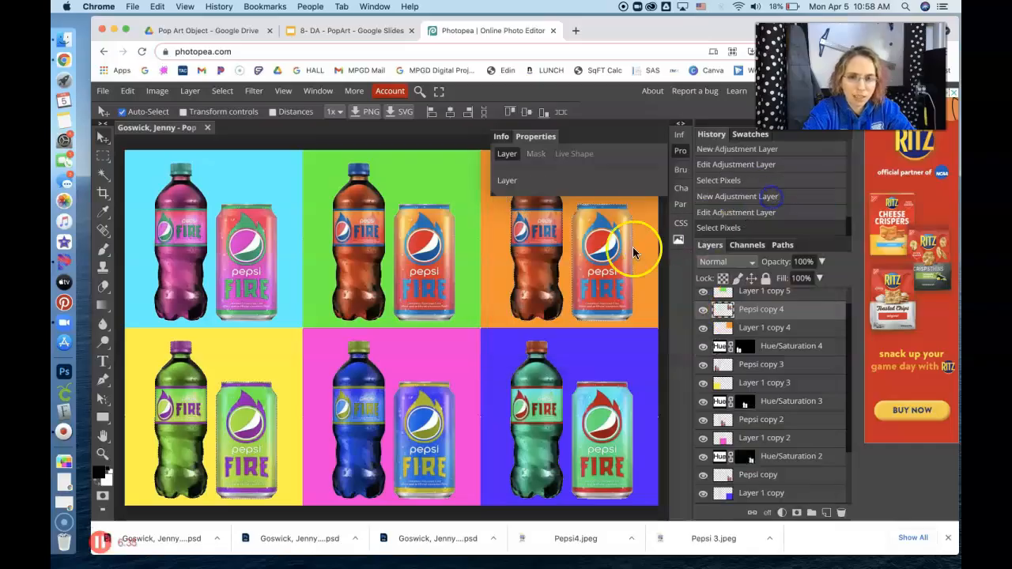
pyautogui.click(560, 141)
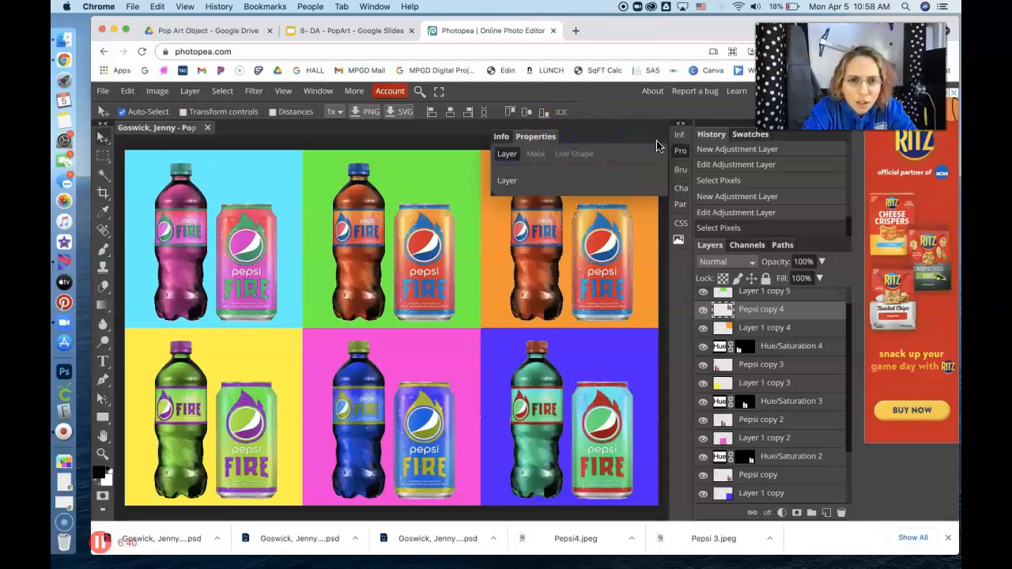
pyautogui.click(778, 513)
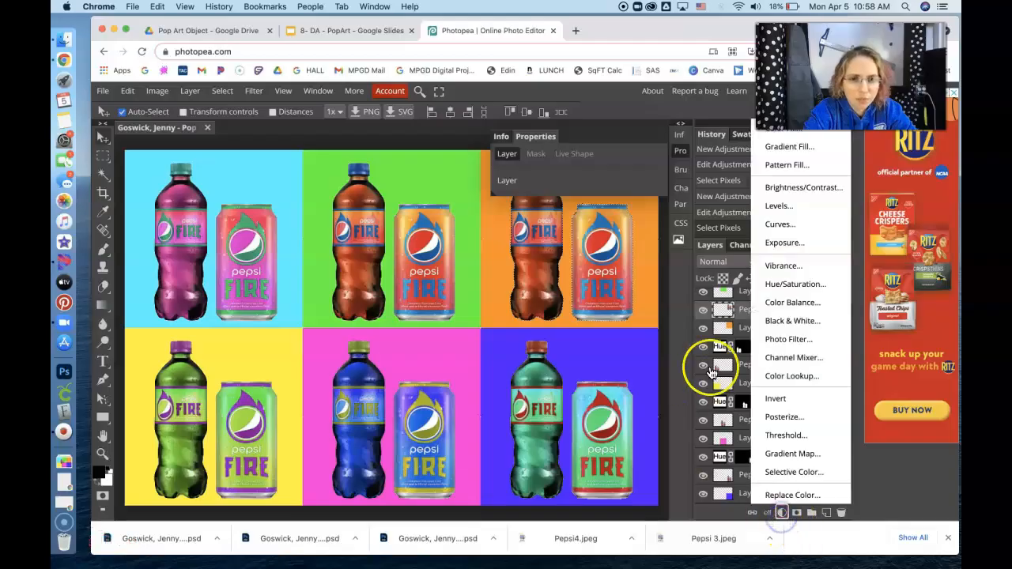
pyautogui.click(806, 284)
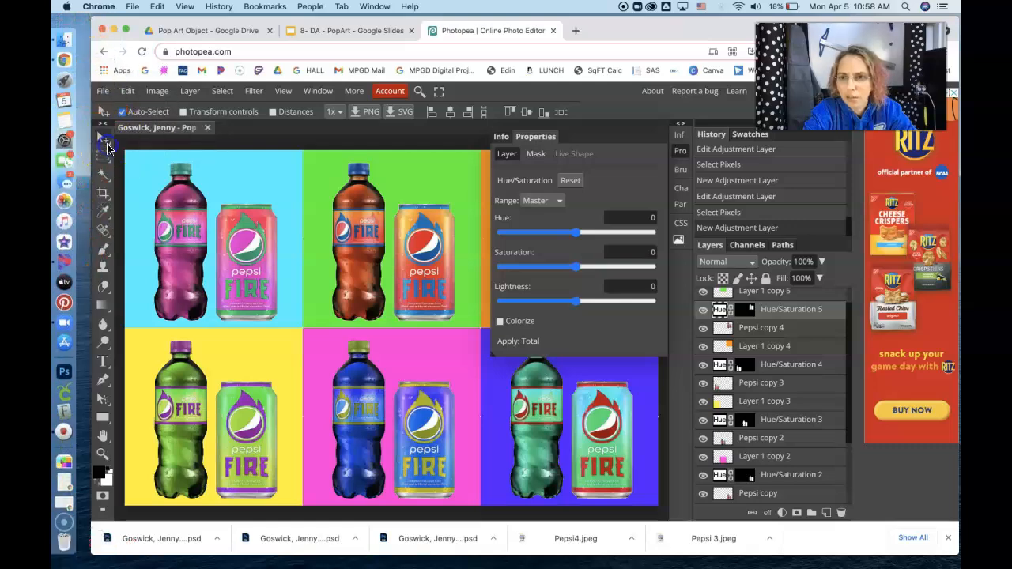
pyautogui.click(461, 147)
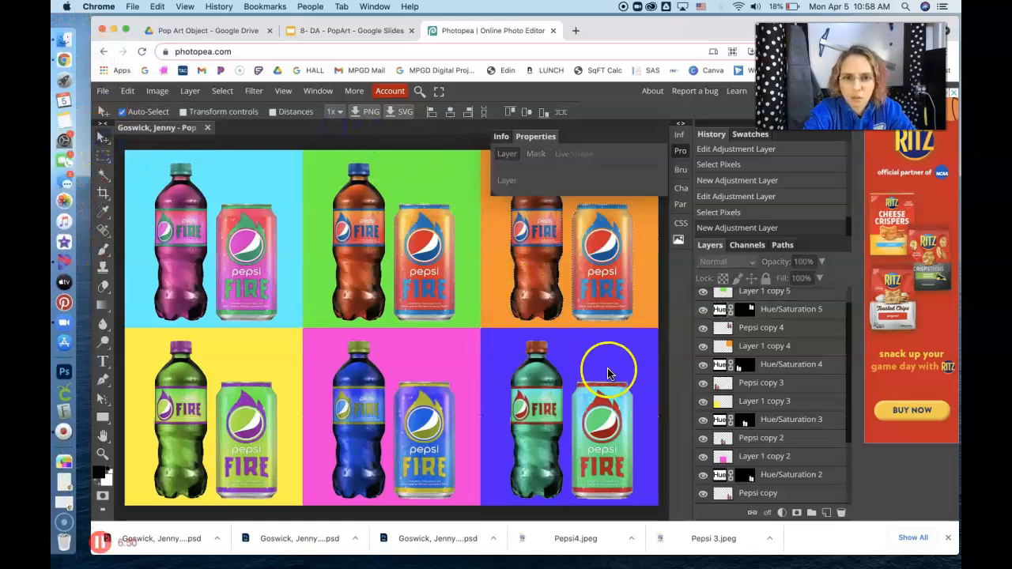
pyautogui.moveTo(608, 373); pyautogui.dragTo(563, 365)
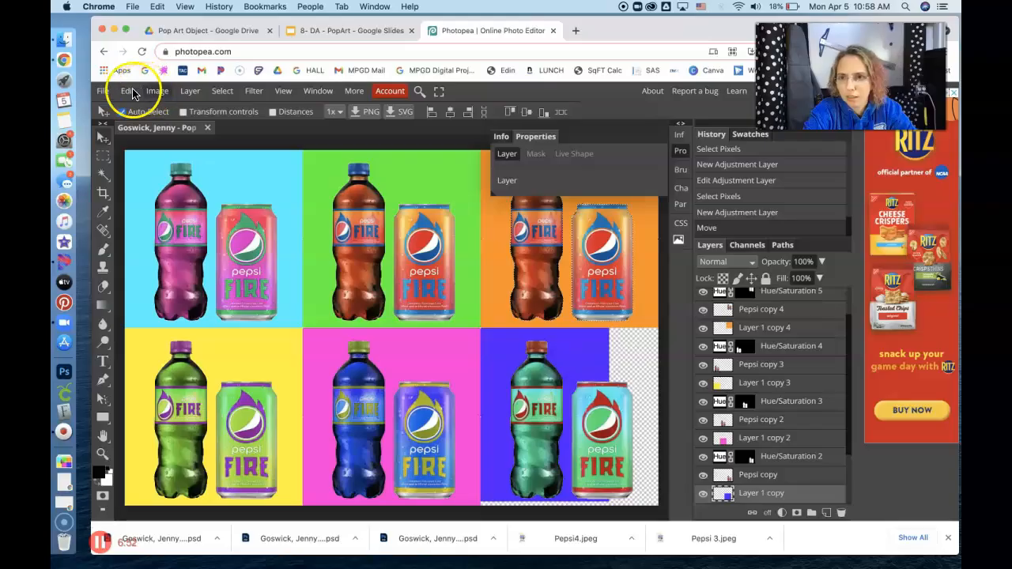
pyautogui.click(127, 91)
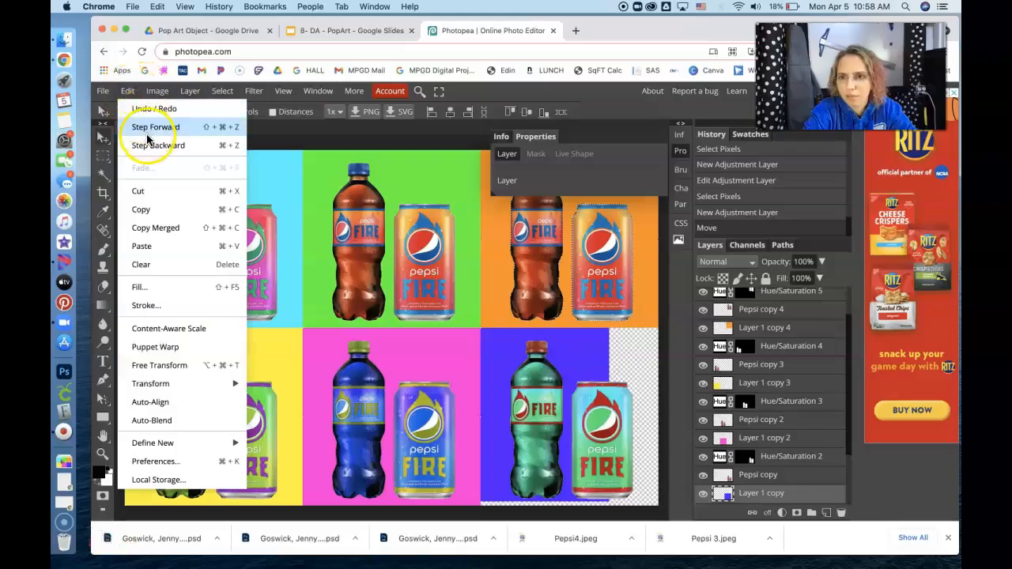
pyautogui.click(151, 109)
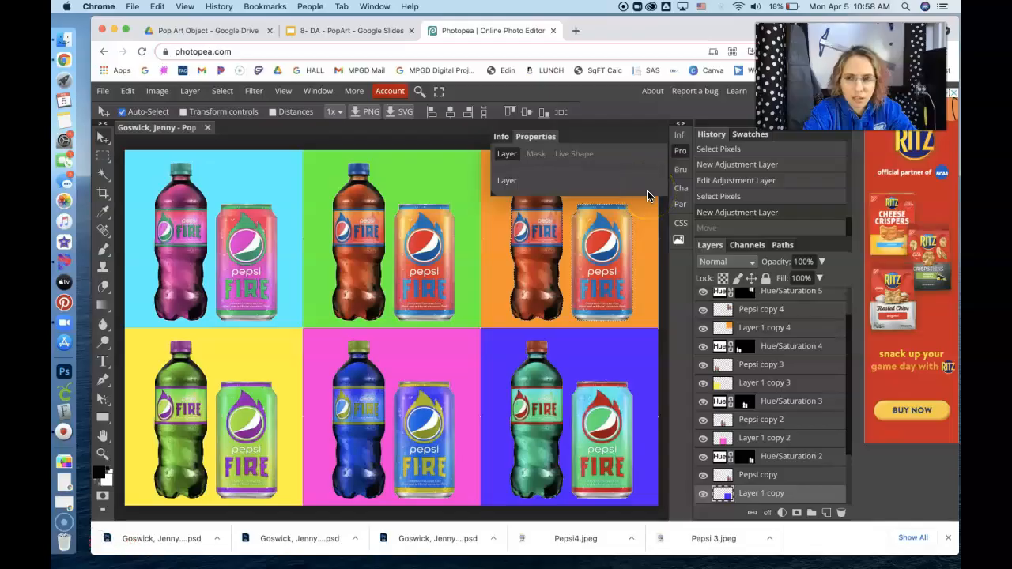
# Add a Vibrance and a Hue/Saturation adjustment layer for the selected Pepsi in the orange square, setting the hue to -144
pyautogui.click(104, 456)
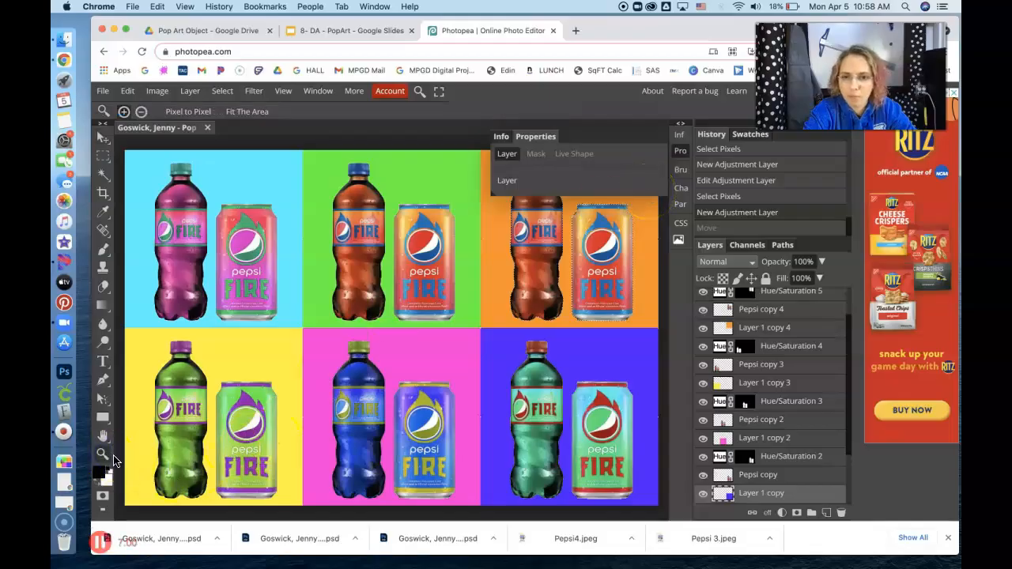
pyautogui.rightClick(359, 326)
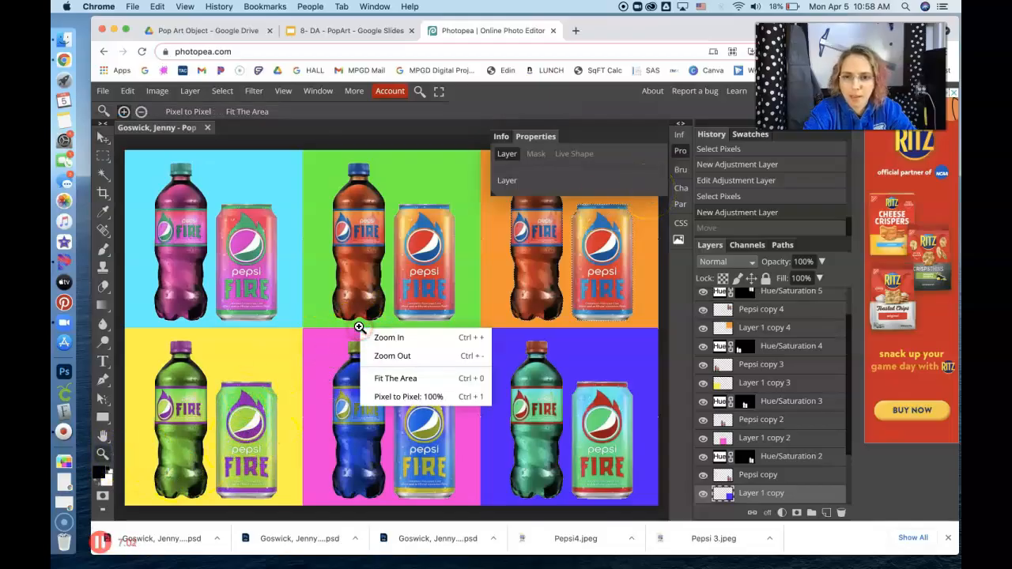
pyautogui.click(388, 355)
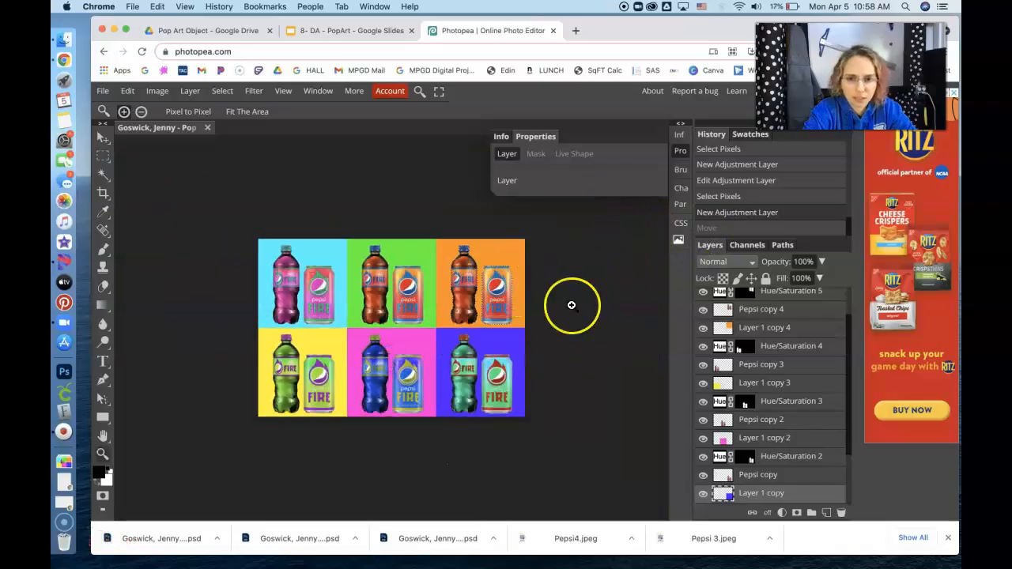
pyautogui.scroll(2, 774, 361)
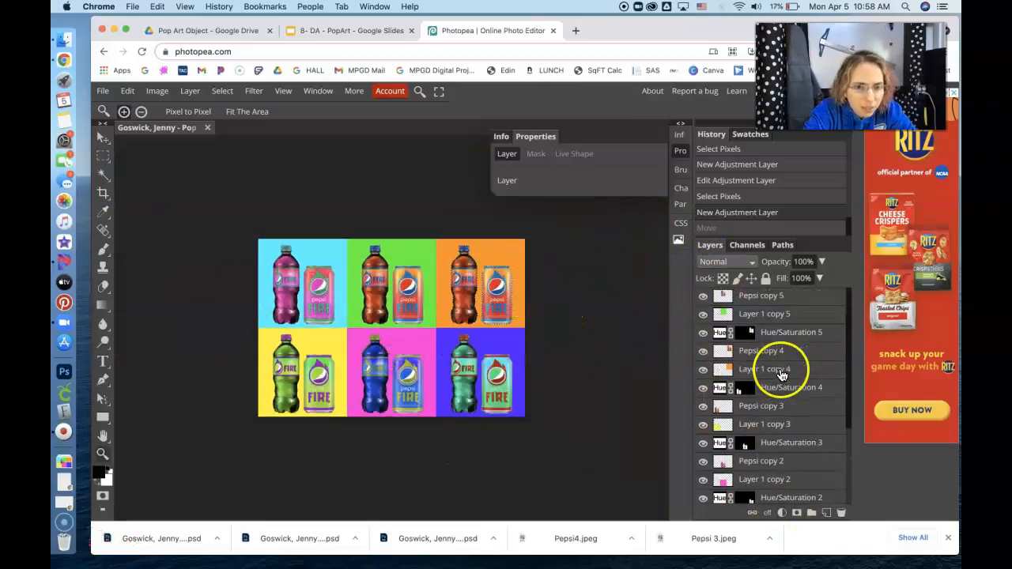
pyautogui.click(781, 512)
pyautogui.click(812, 266)
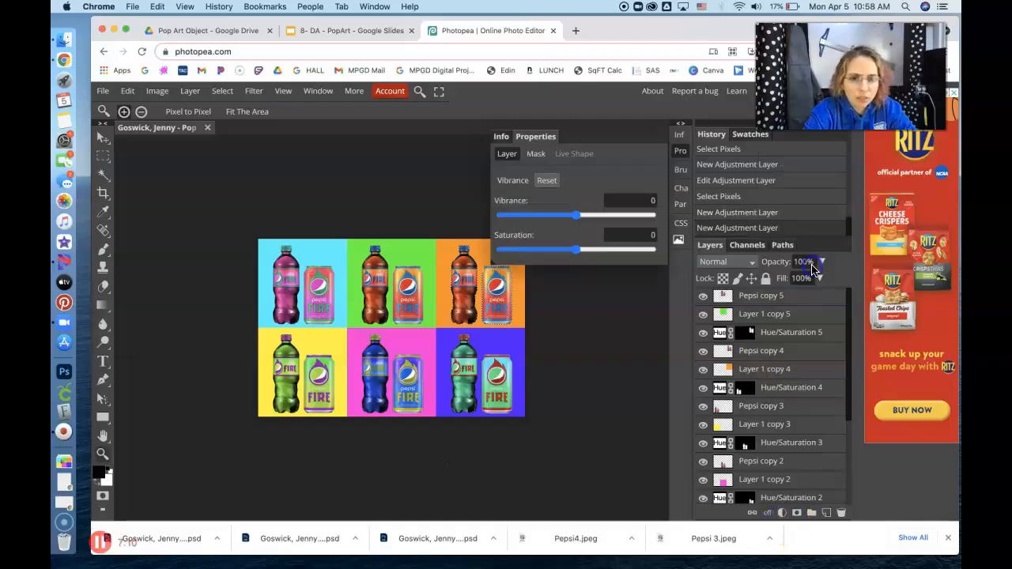
pyautogui.click(782, 512)
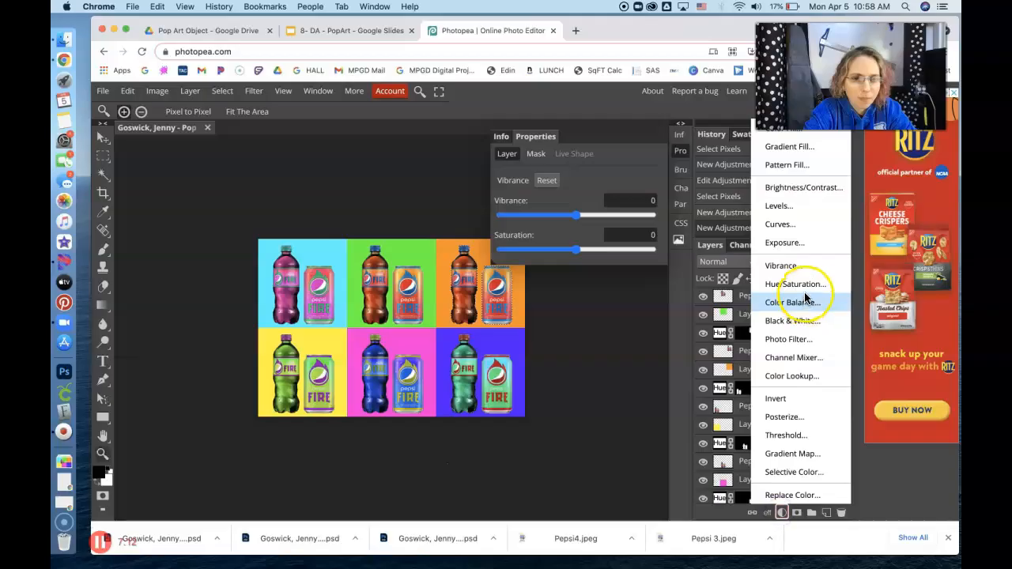
pyautogui.click(804, 291)
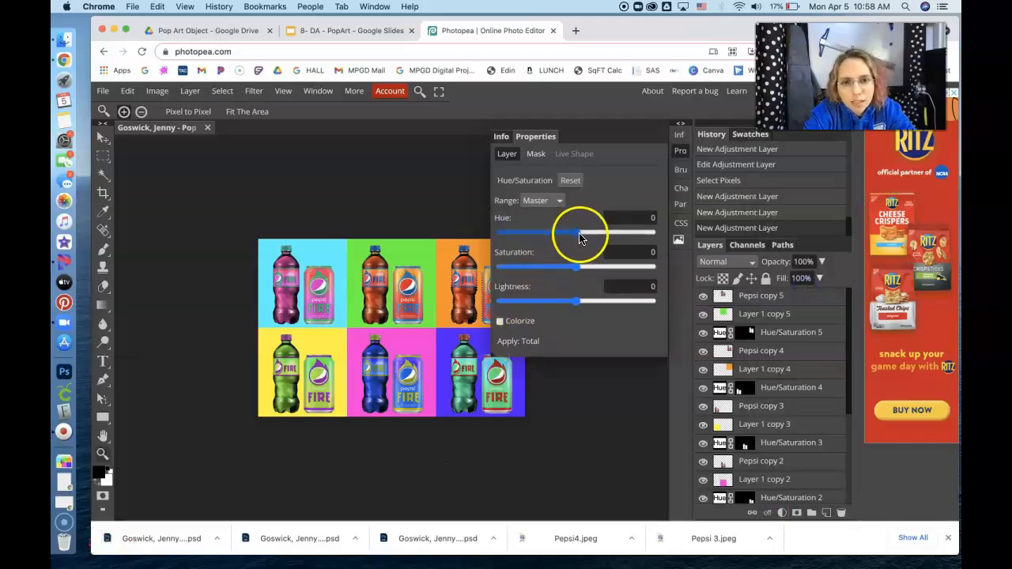
pyautogui.moveTo(586, 238); pyautogui.dragTo(542, 239)
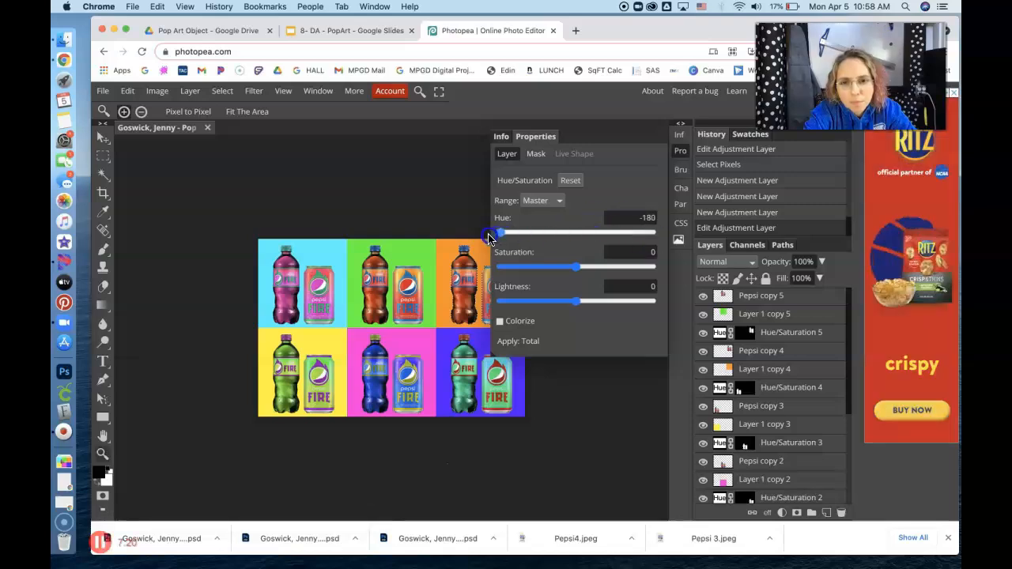
pyautogui.moveTo(528, 241); pyautogui.dragTo(513, 238)
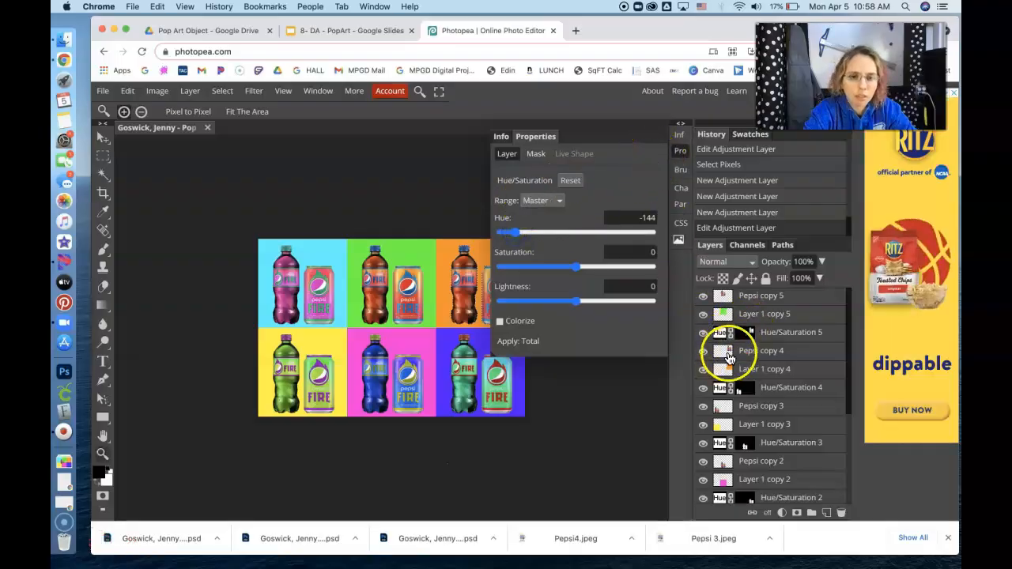
# Delete the Hue/Saturation 5 adjustment layer and select the pixels of the Pepsi copy 4 layer again
pyautogui.click(721, 368)
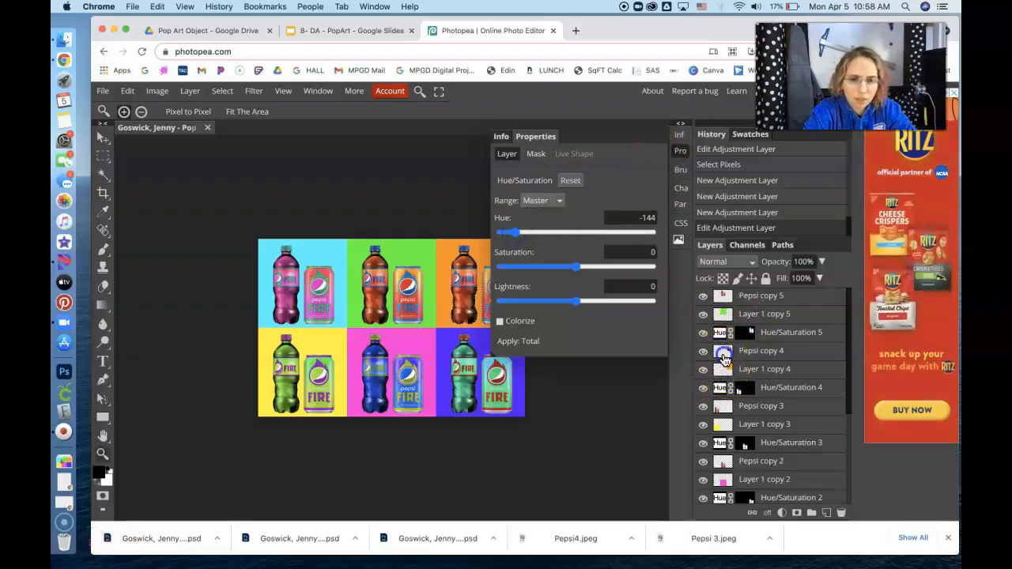
pyautogui.click(739, 332)
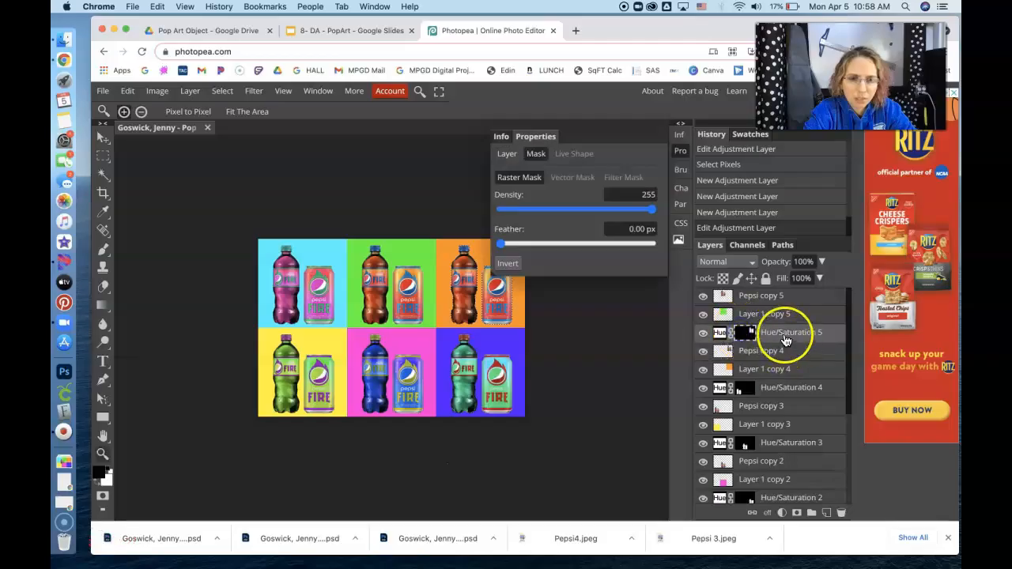
pyautogui.moveTo(794, 339); pyautogui.dragTo(843, 510)
pyautogui.rightClick(727, 336)
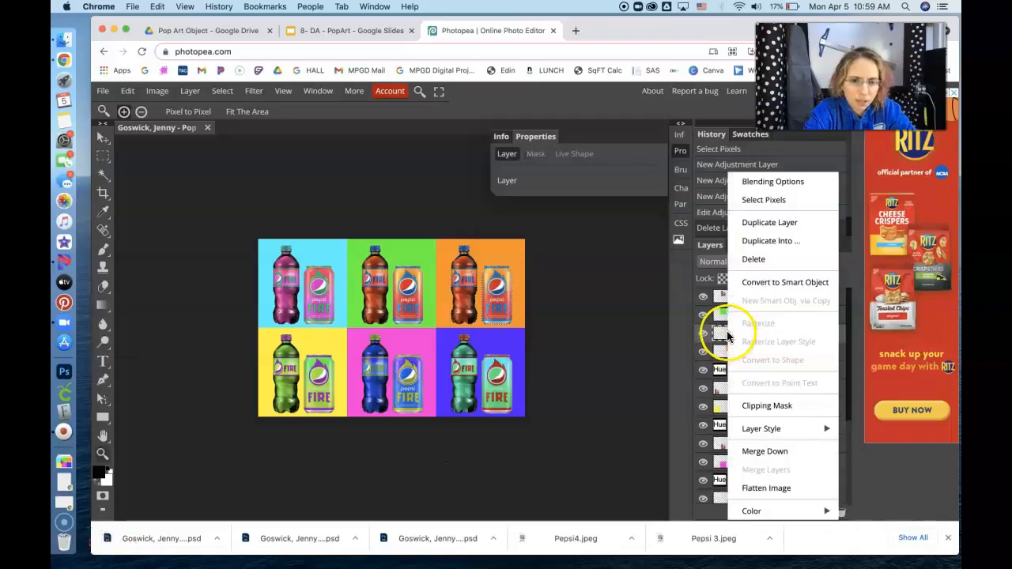
pyautogui.click(765, 200)
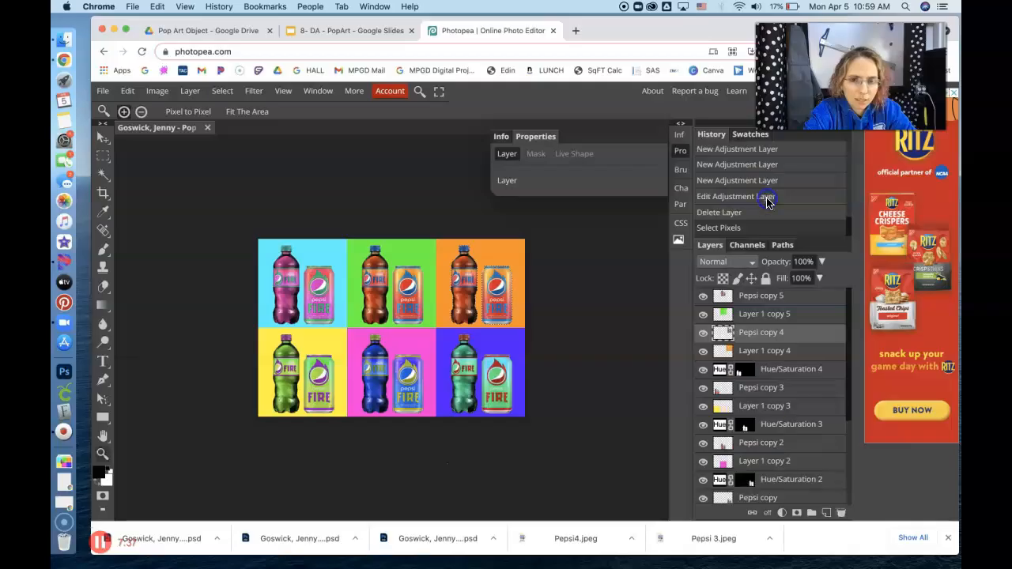
# Add a Hue/Saturation adjustment layer to the selected Pepsi in the orange square and set its hue to 180
pyautogui.click(781, 514)
pyautogui.click(800, 282)
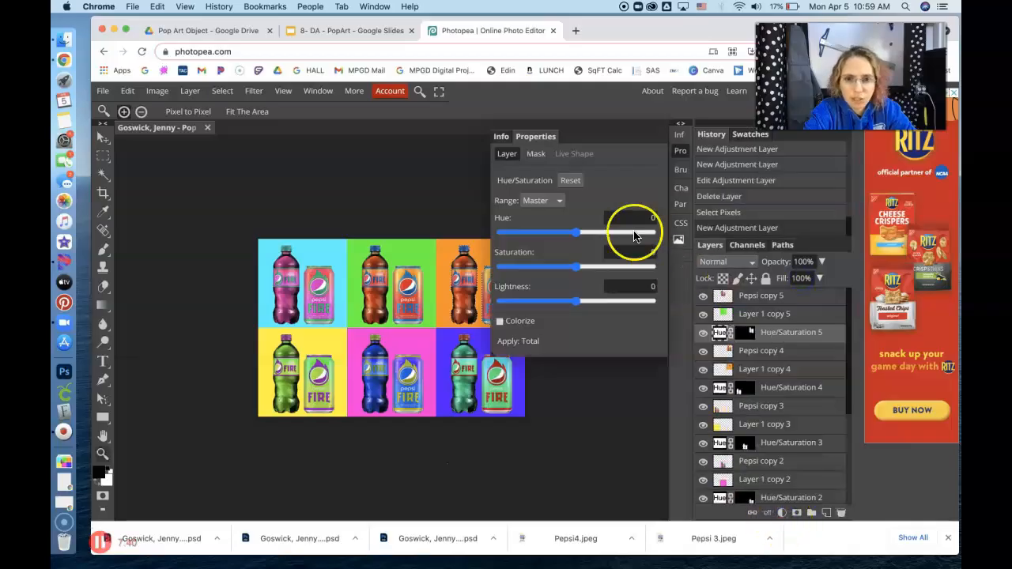
pyautogui.moveTo(576, 232); pyautogui.dragTo(600, 237)
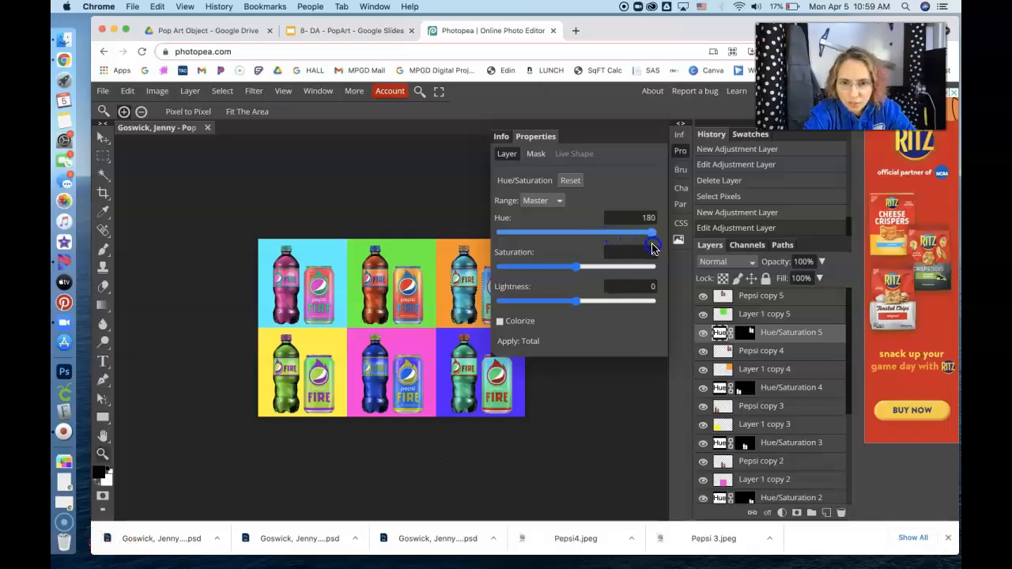
# Select the pixels of the Pepsi copy 5 layer in the green square and recolour it with a Hue/Saturation adjustment layer at hue 34
pyautogui.click(727, 305)
pyautogui.rightClick(727, 305)
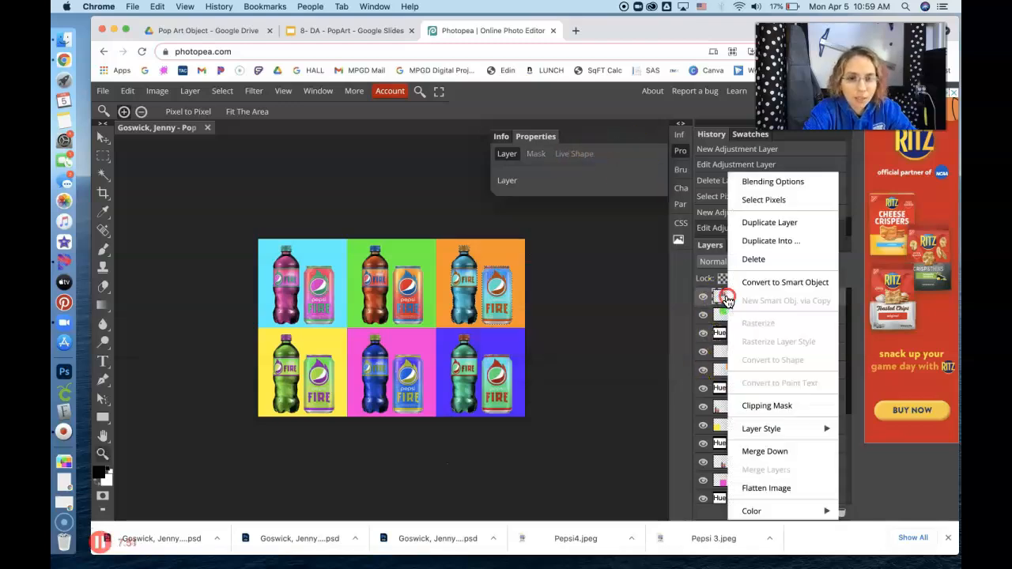
pyautogui.click(777, 207)
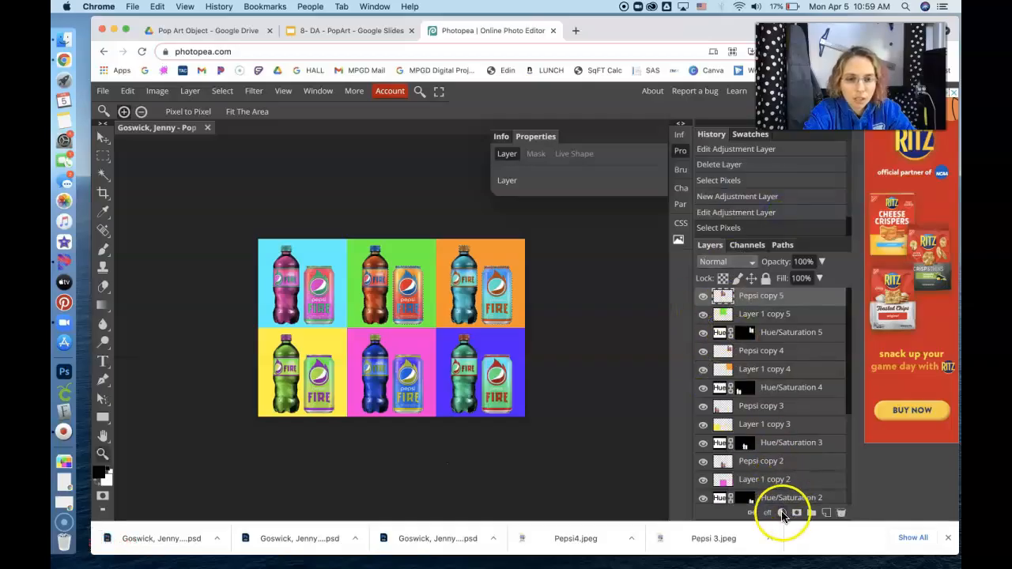
pyautogui.click(781, 512)
pyautogui.click(795, 284)
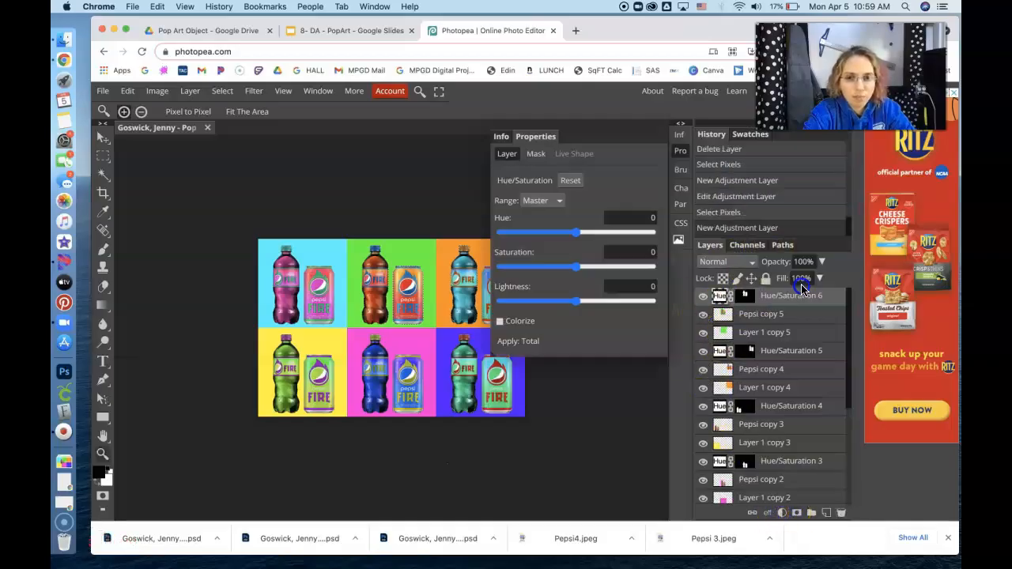
pyautogui.moveTo(574, 232); pyautogui.dragTo(553, 239)
pyautogui.moveTo(529, 242); pyautogui.dragTo(578, 250)
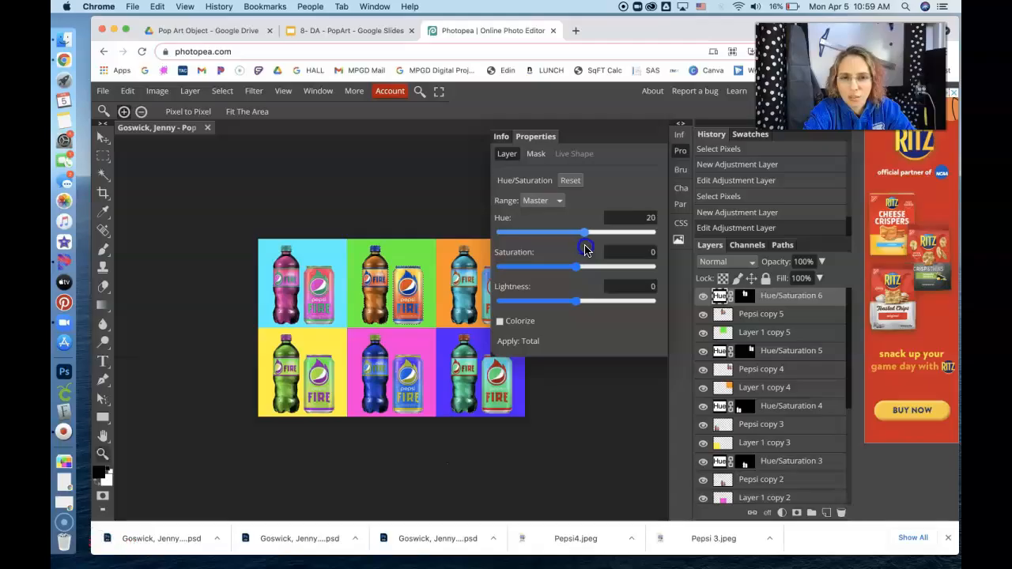
pyautogui.moveTo(586, 249); pyautogui.dragTo(589, 248)
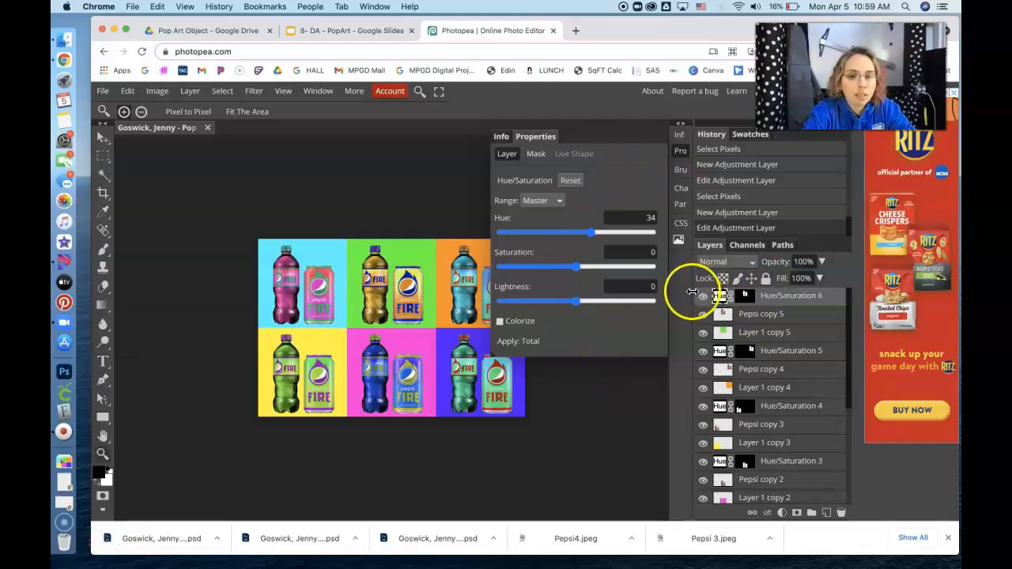
# Make Pepsi copy 5 the active layer and clear the pixel selection around the Pepsi in the green square
pyautogui.click(766, 314)
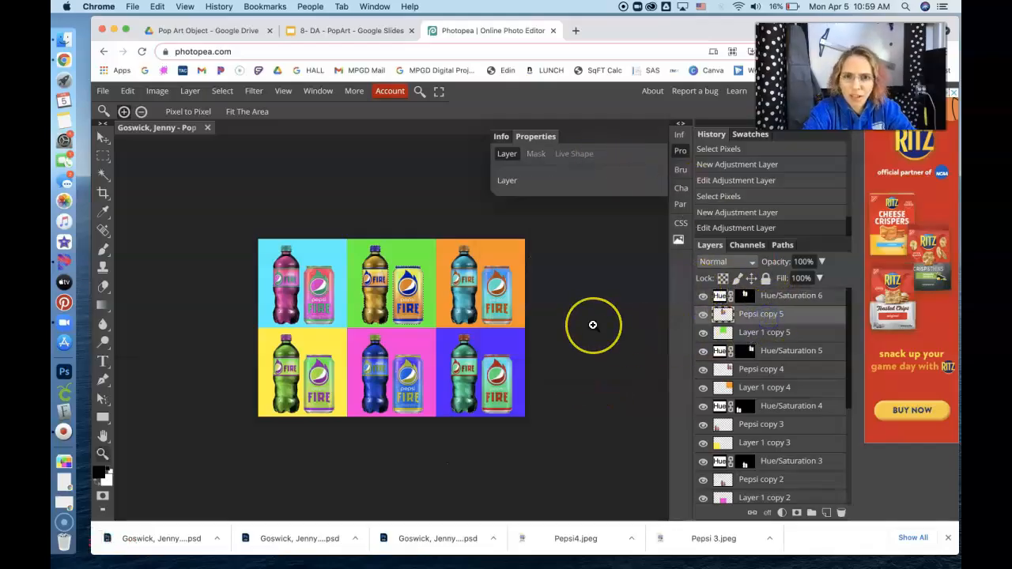
pyautogui.click(424, 313)
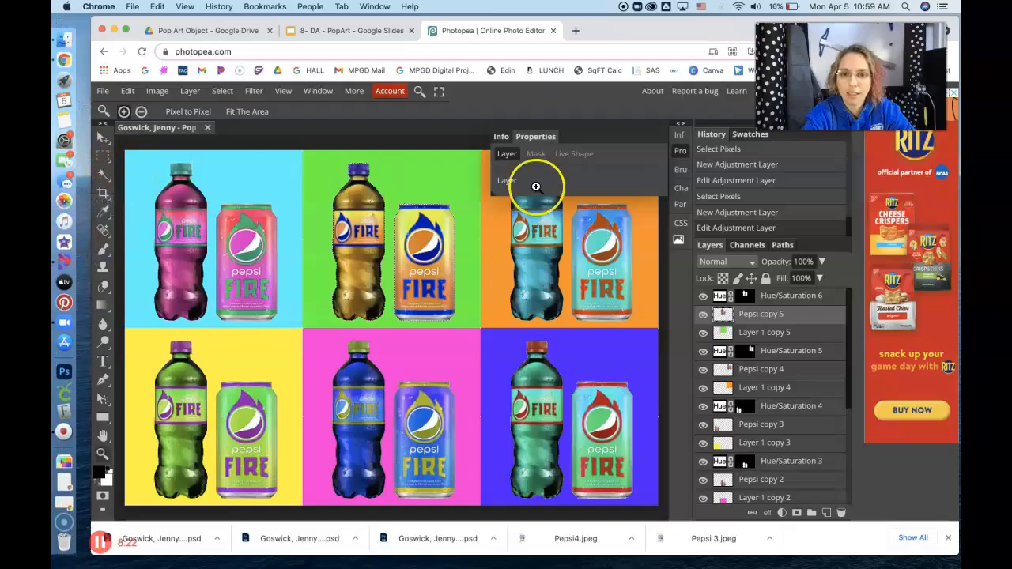
pyautogui.press('super+d')
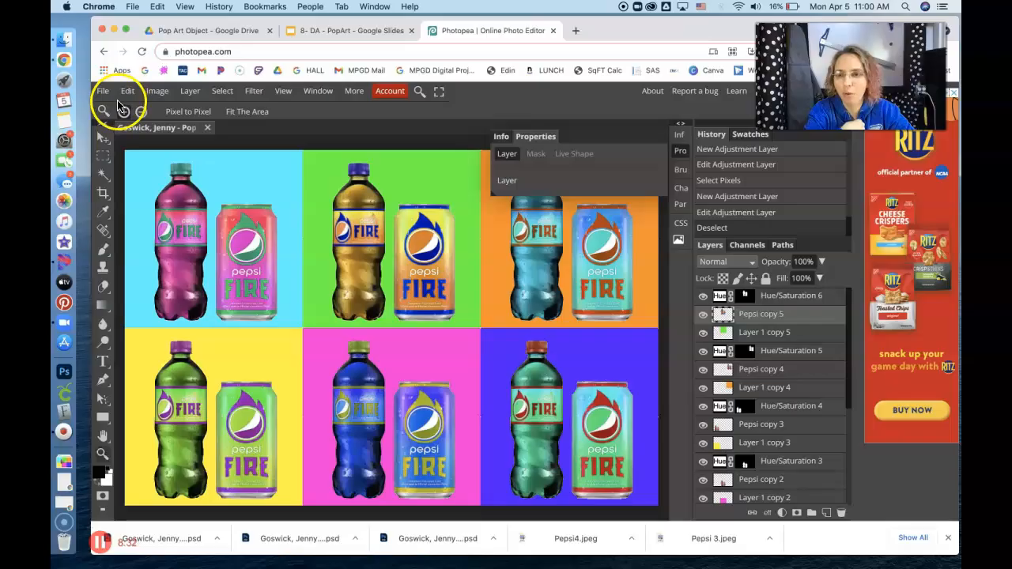
# Check the Today's Goal slide in Google Slides and capture a screenshot of the Photopea artwork and layers with the Properties panel collapsed
pyautogui.click(336, 32)
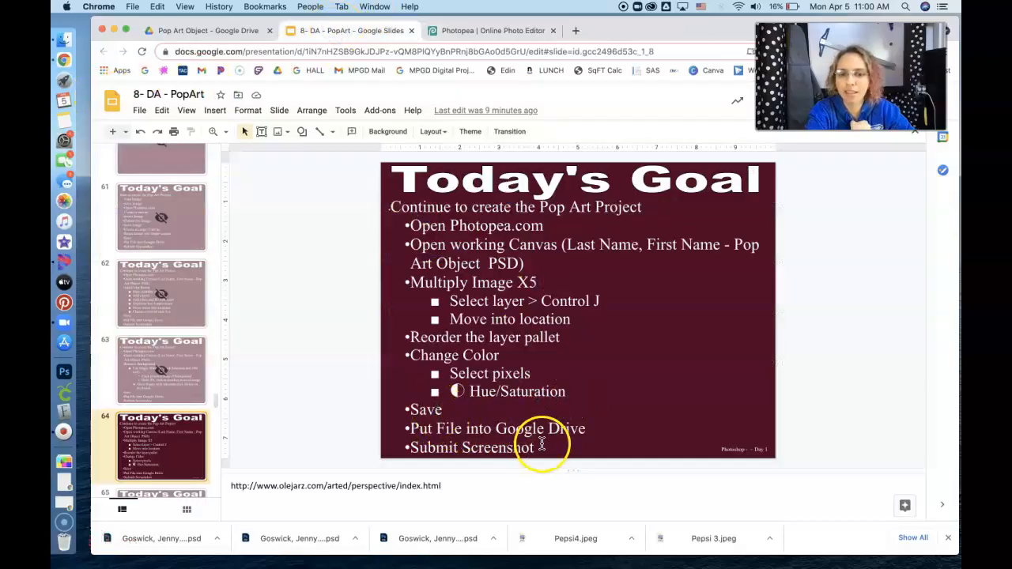
pyautogui.click(488, 31)
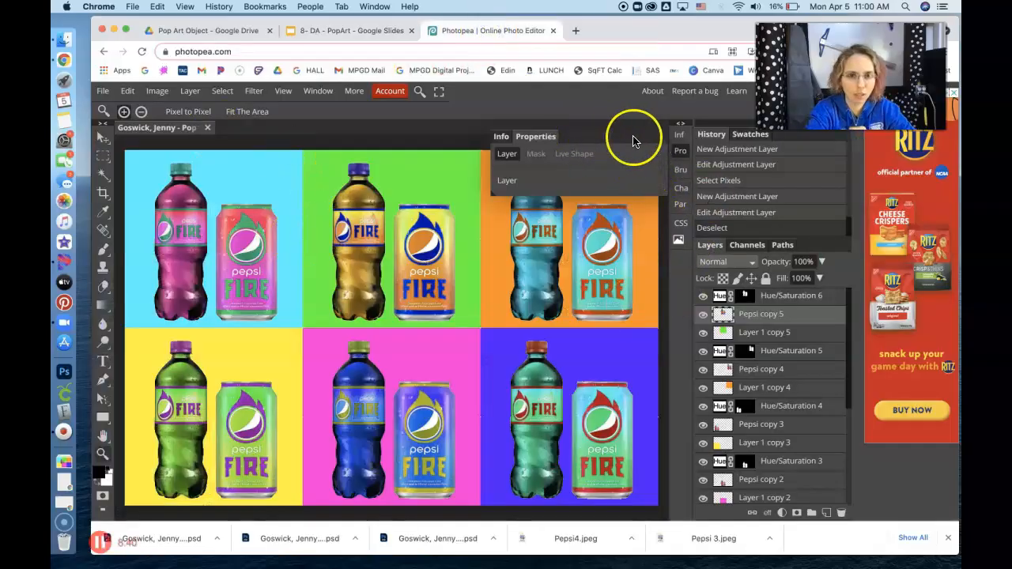
pyautogui.click(679, 124)
pyautogui.click(581, 124)
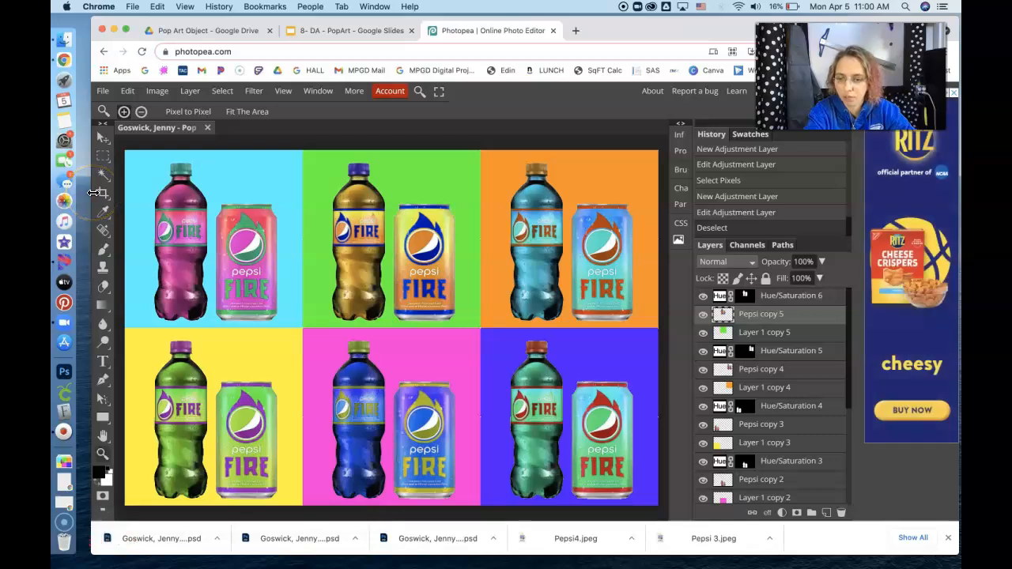
pyautogui.press('super+shift+4')
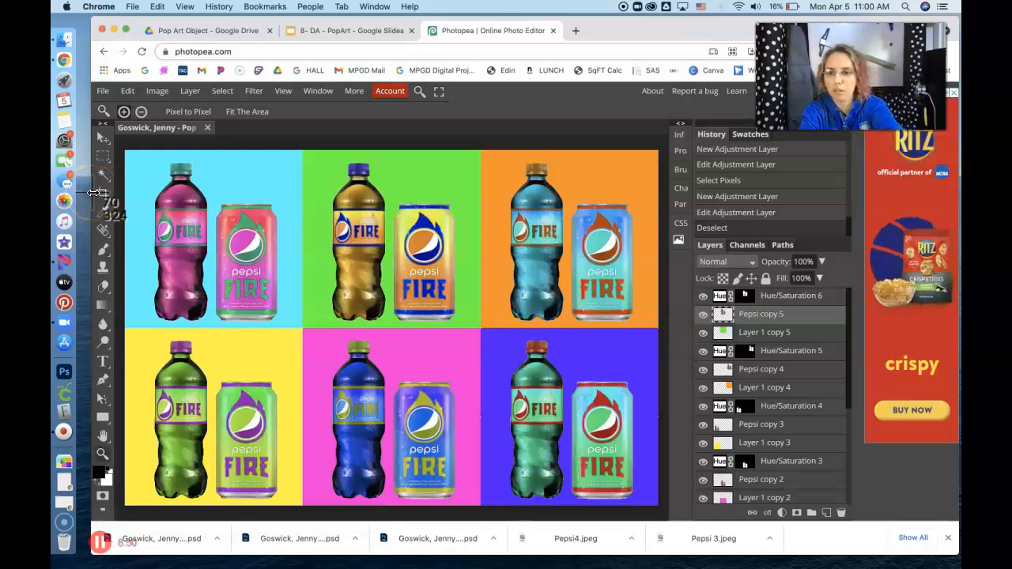
pyautogui.moveTo(92, 23); pyautogui.dragTo(852, 519)
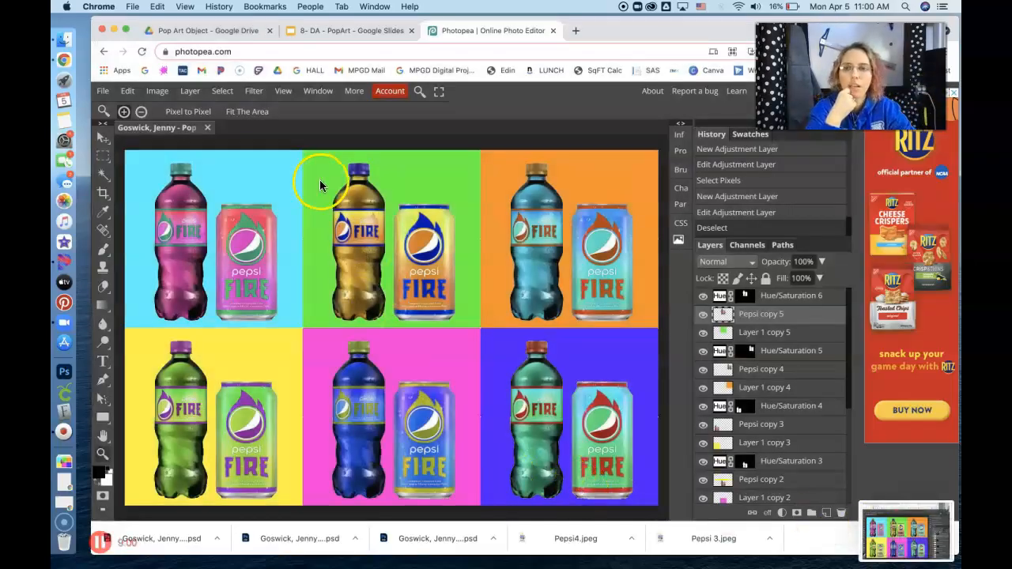
# Save the artwork as a PSD and upload the downloaded file to the Pop Art Object folder in Google Drive
pyautogui.click(103, 90)
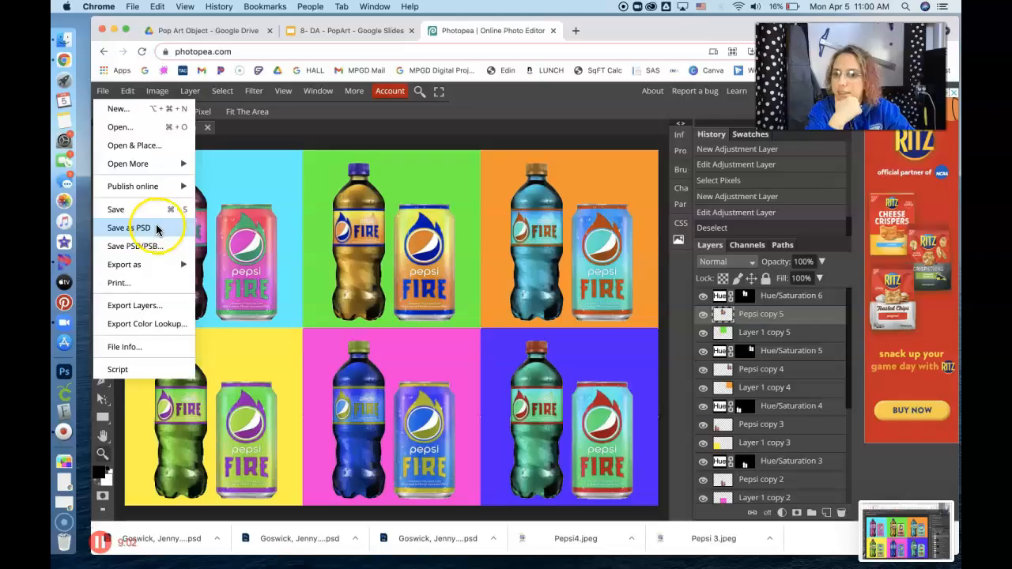
pyautogui.click(130, 228)
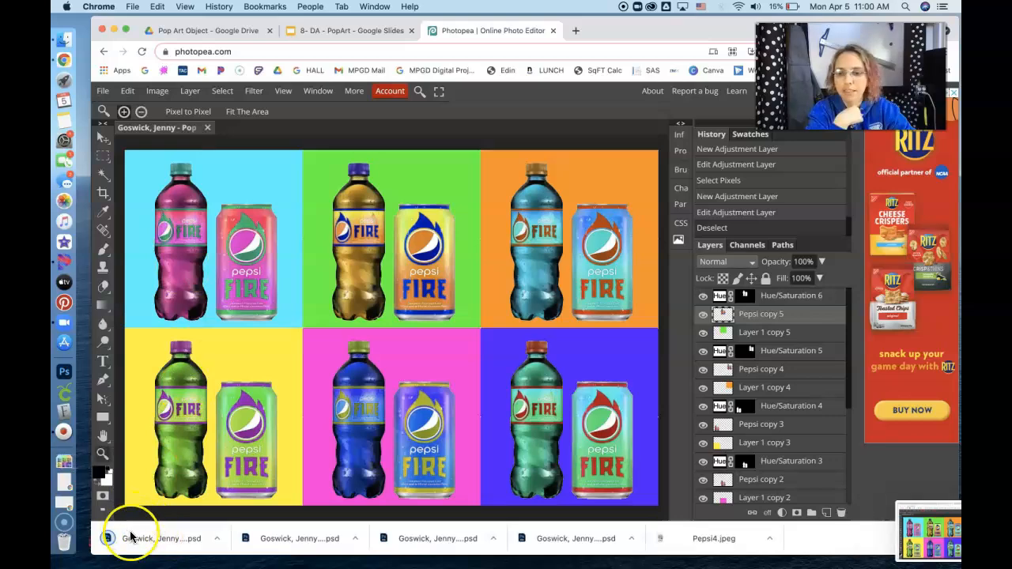
pyautogui.click(234, 32)
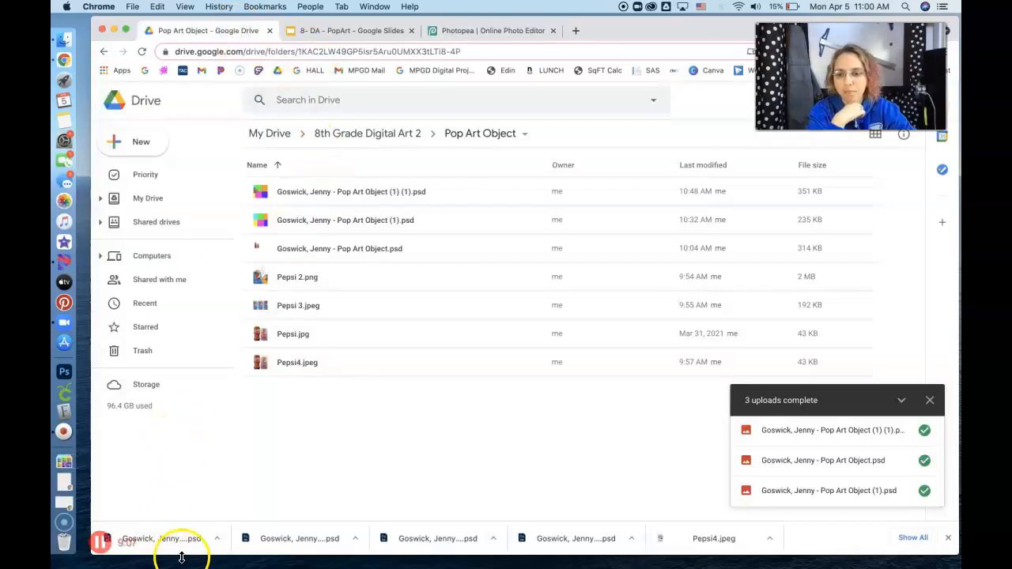
pyautogui.moveTo(193, 541); pyautogui.dragTo(362, 425)
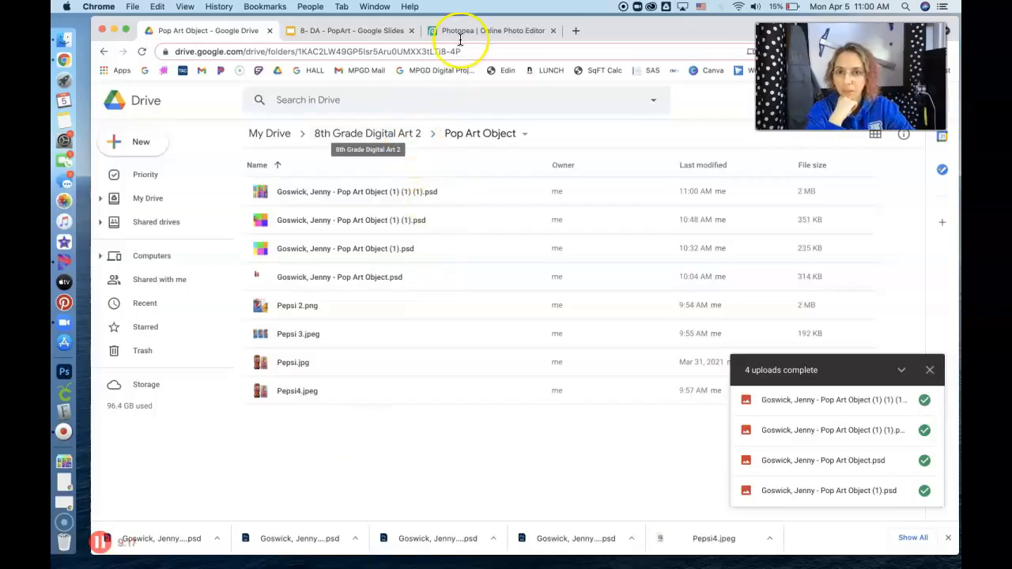
# Review the remaining tasks on the Today's Goal slide in Google Slides and return to the artwork in Photopea
pyautogui.click(348, 30)
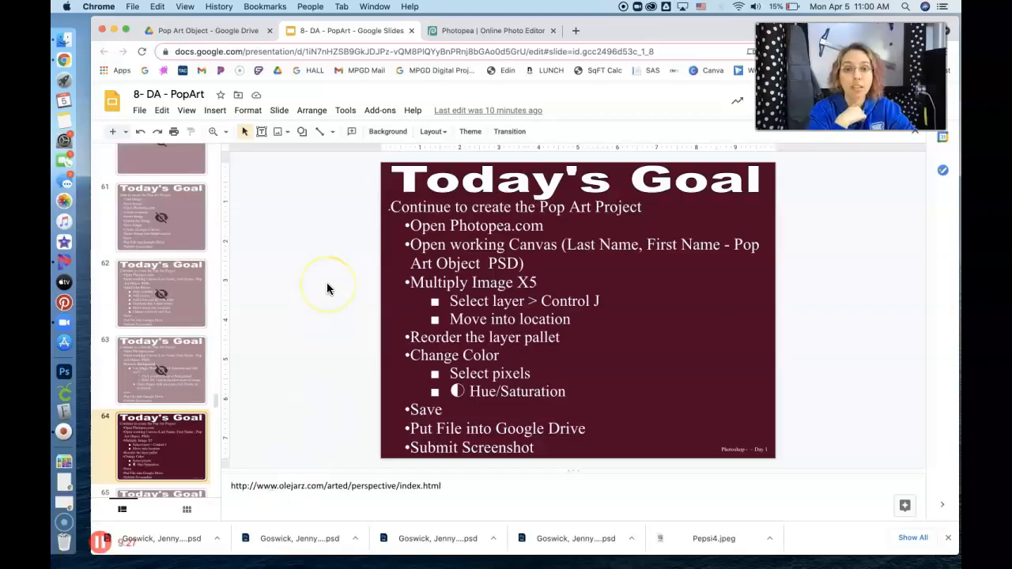
pyautogui.click(525, 31)
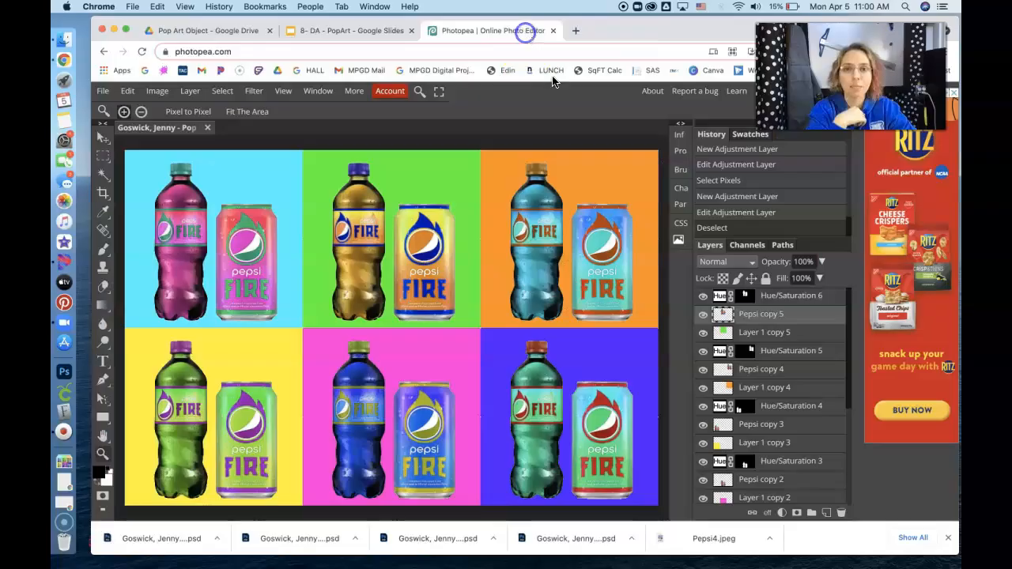